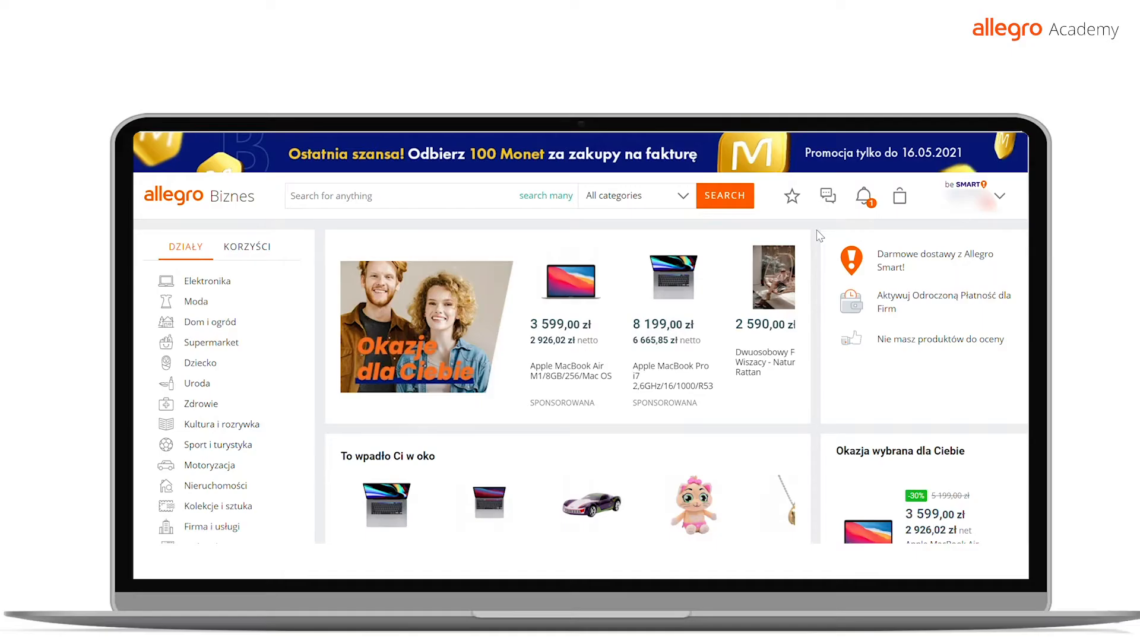
Open the form for listing a new item from the account's sales options
click(1000, 197)
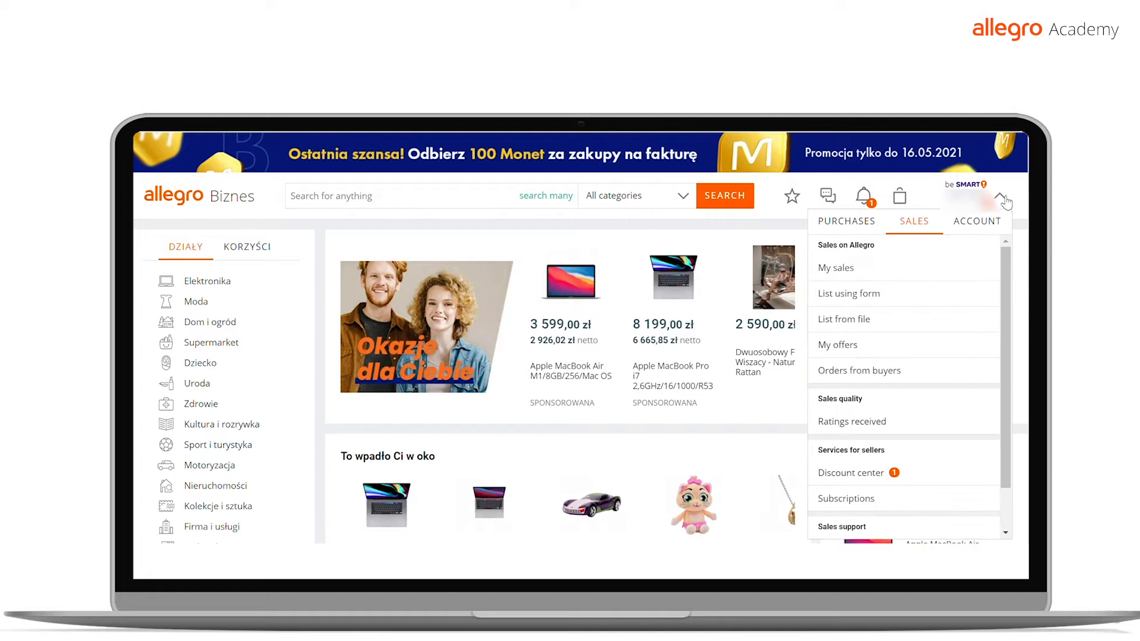
click(976, 221)
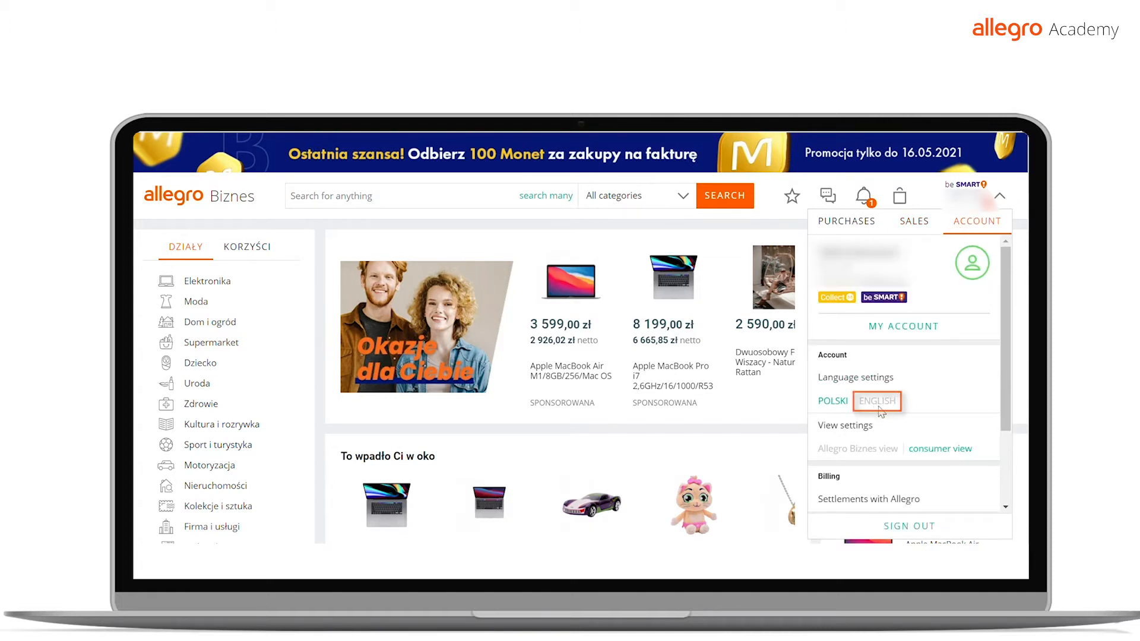
click(913, 228)
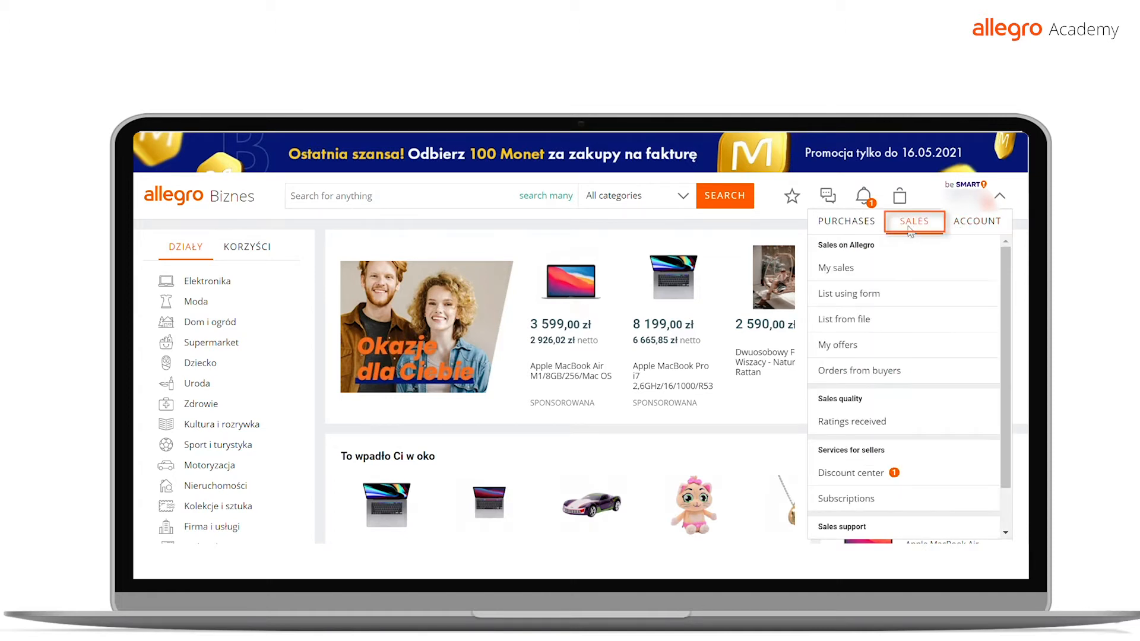
click(863, 297)
click(797, 218)
Search the product catalogue for "sukienka"
click(389, 274)
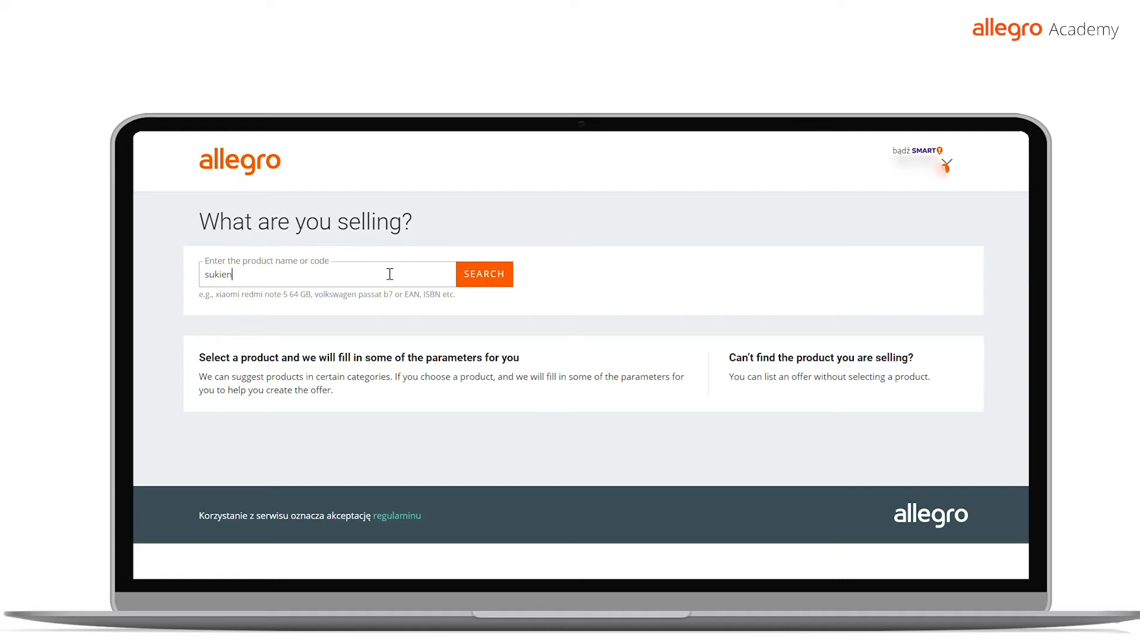
text(sukienka)
click(483, 274)
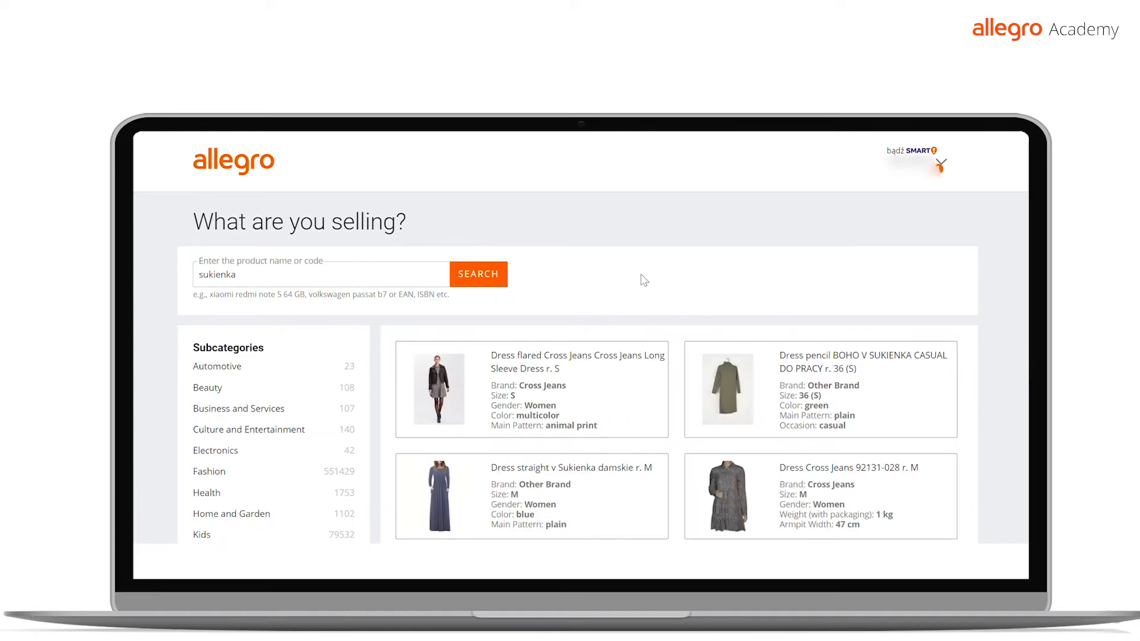
Continue the listing without selecting a suggested product
scroll(644, 280, down, 3)
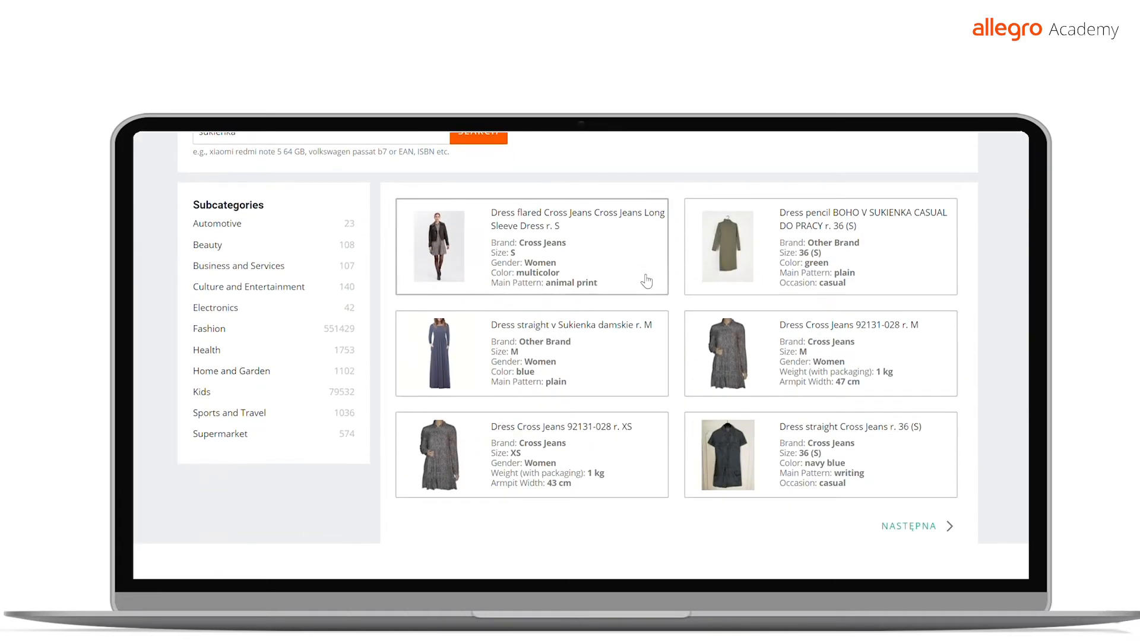
scroll(653, 309, down, 1)
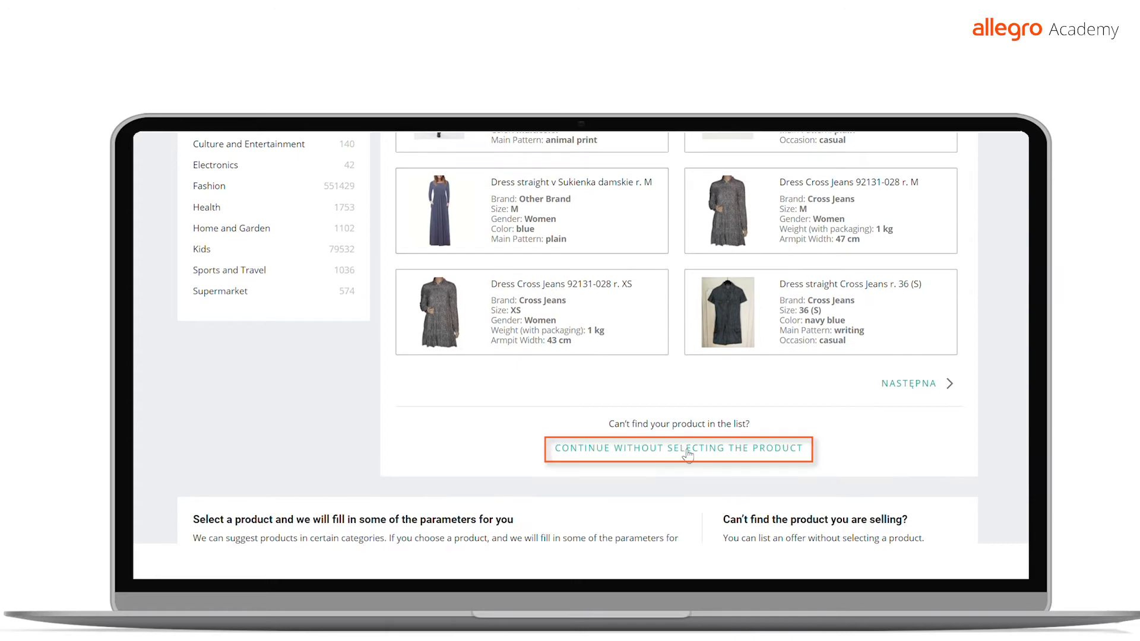
click(684, 452)
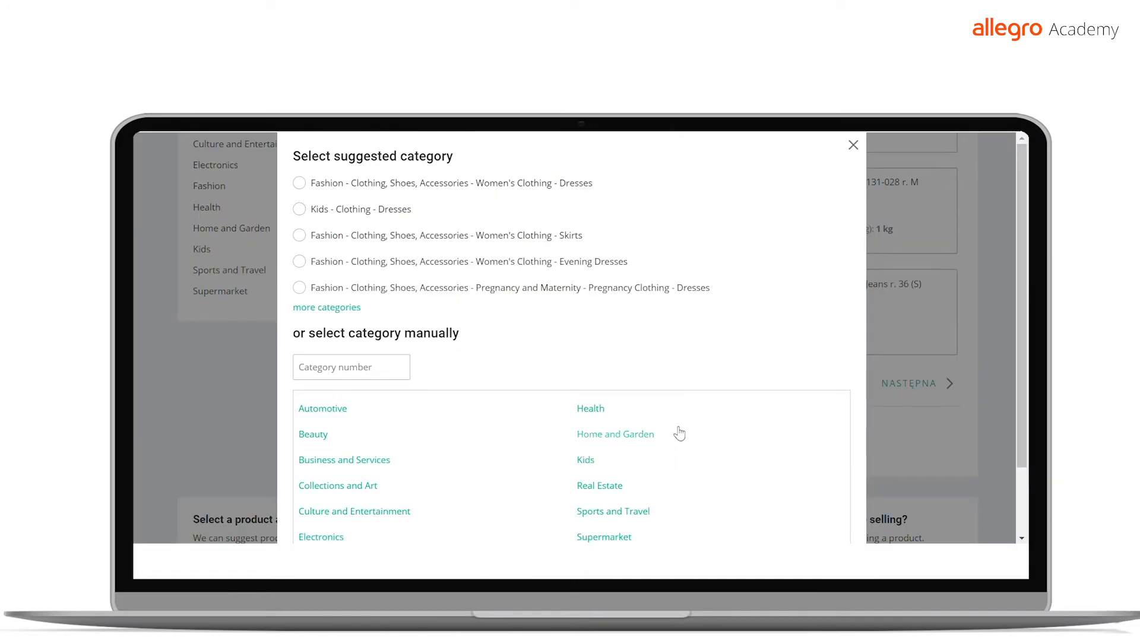
Choose the suggested category Fashion - Clothing, Shoes, Accessories - Women's Clothing - Dresses and title the offer "sukienka czerwona test"
click(300, 182)
text(czerwona test)
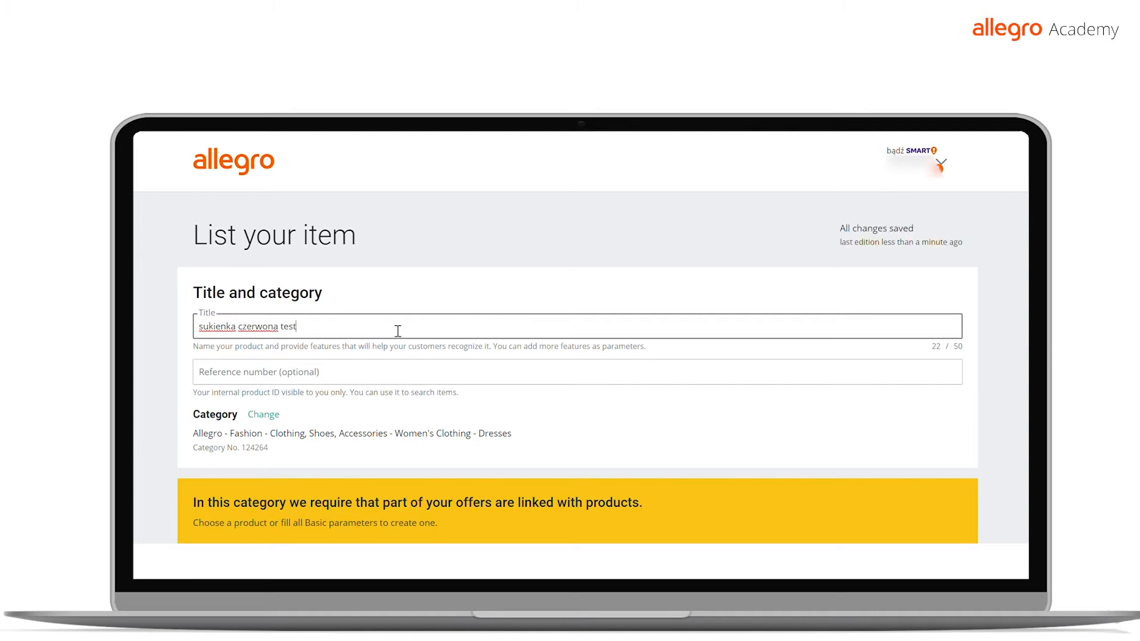
Set the brand to Other Brand and enter "test brand" as its value
scroll(397, 331, down, 3)
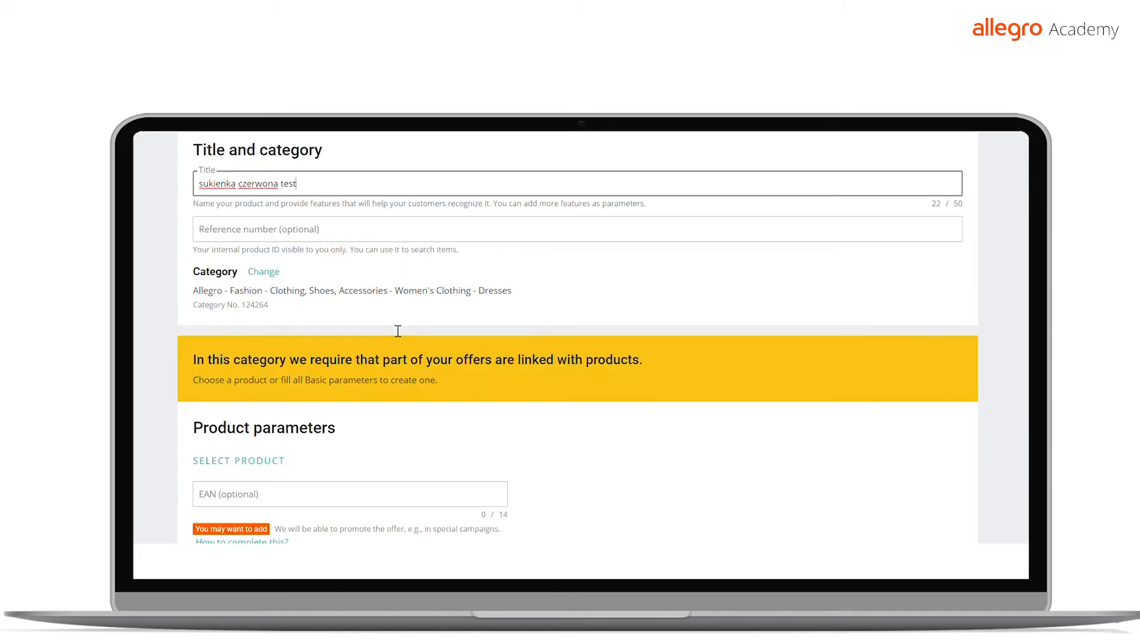
scroll(392, 329, down, 4)
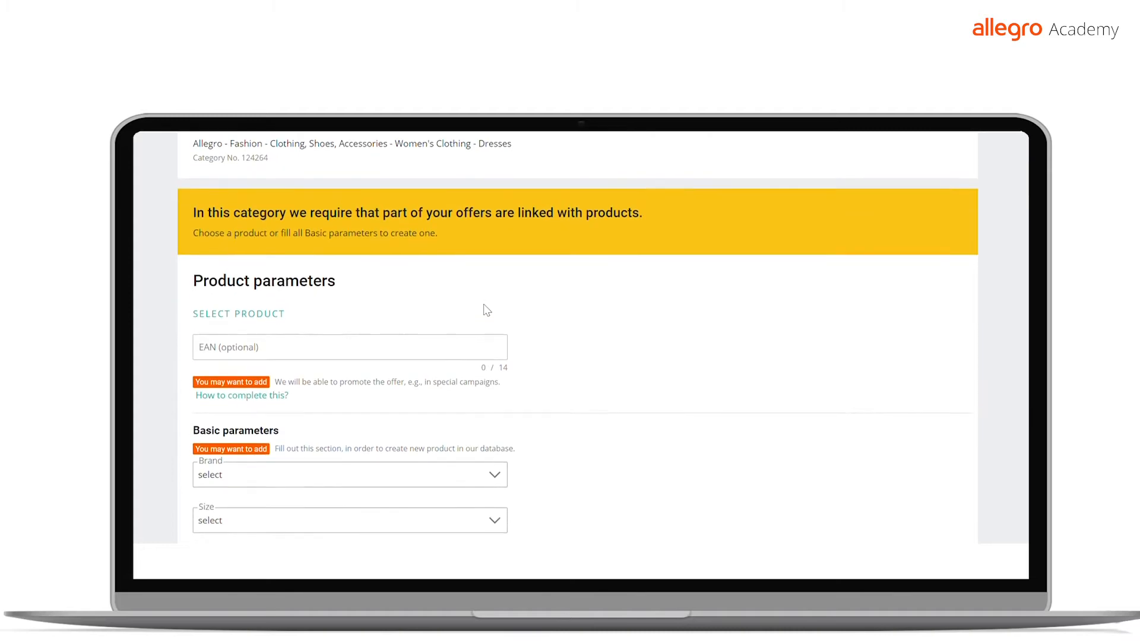
scroll(491, 310, down, 1)
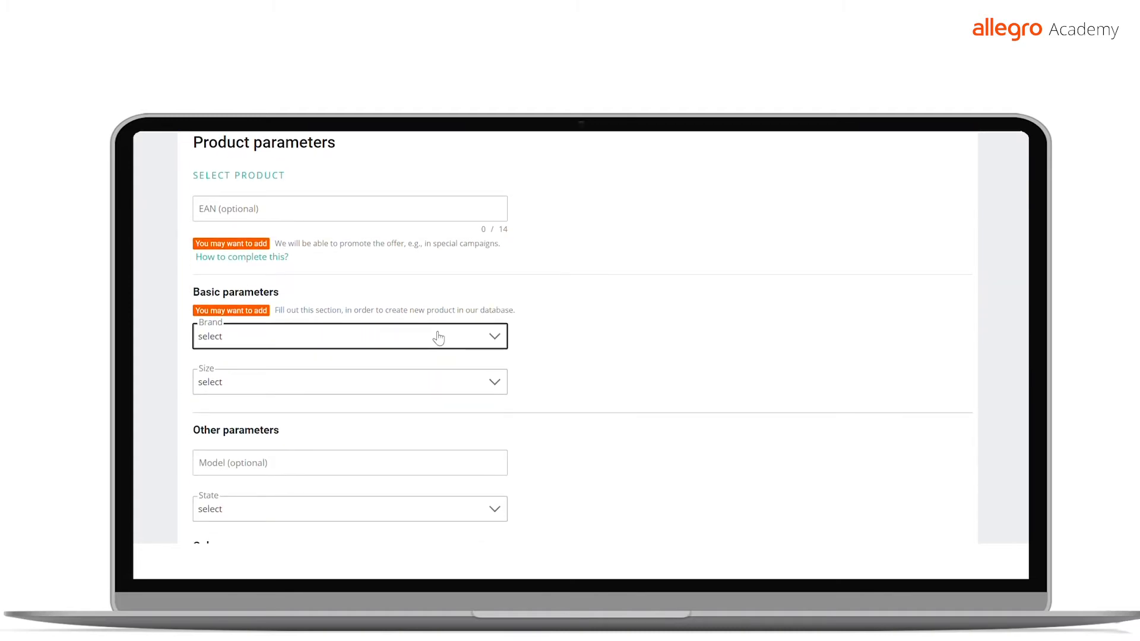
click(340, 229)
click(307, 292)
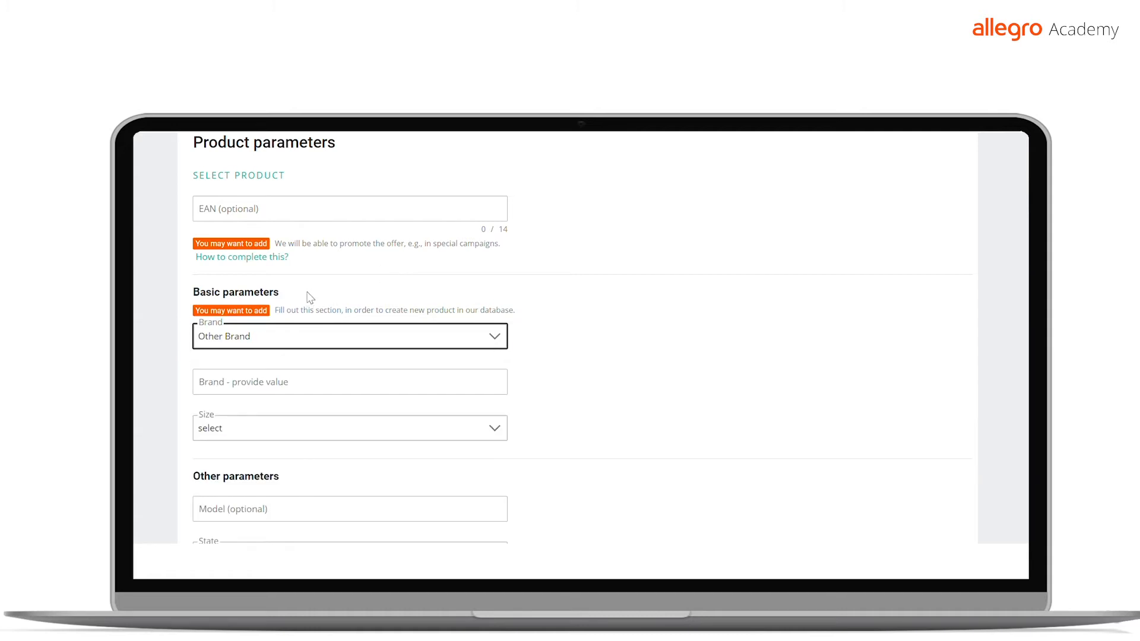
scroll(315, 309, down, 1)
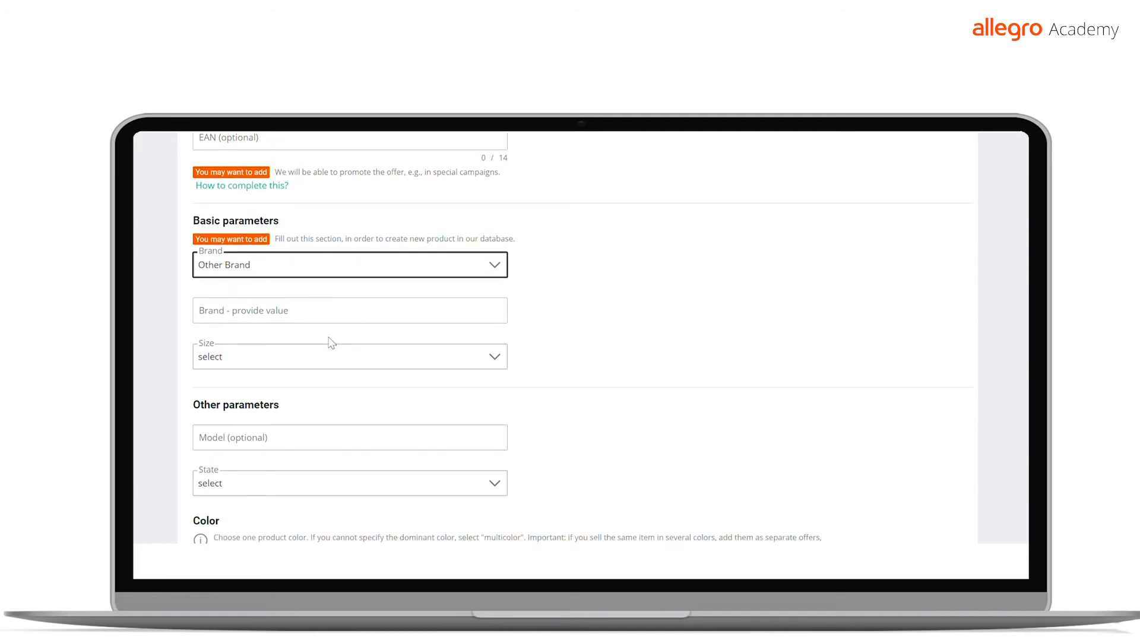
click(351, 314)
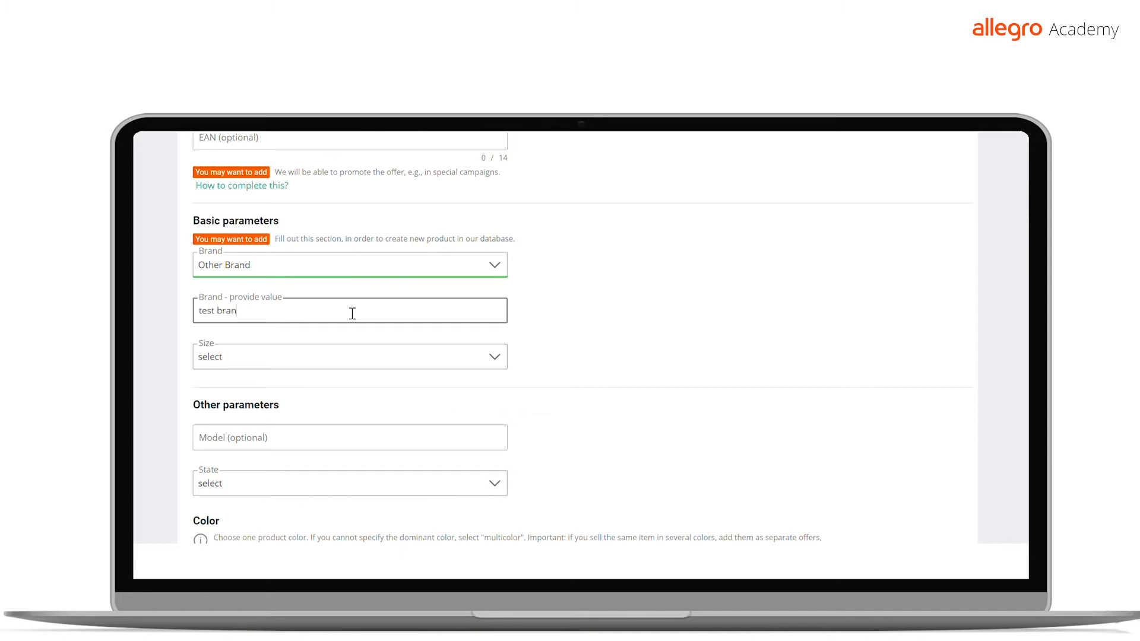
Set the size to XS and choose the first available state for the item
scroll(352, 314, down, 1)
click(332, 289)
key(Down)
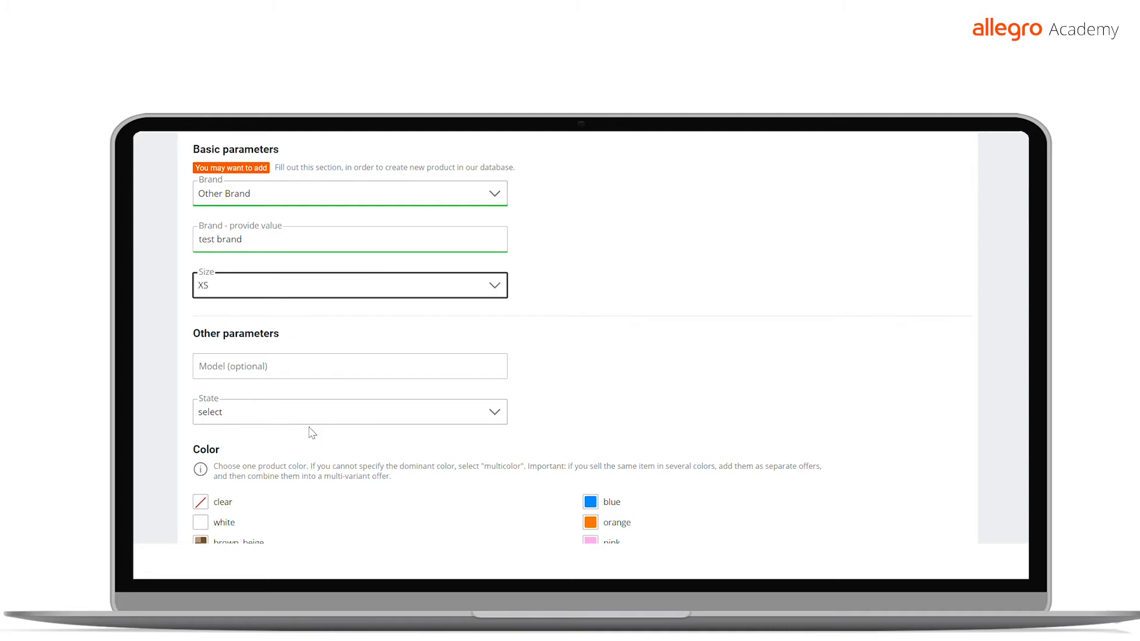
scroll(350, 377, down, 1)
click(336, 346)
key(Down)
Select red as the product color and camouflage as the main pattern
scroll(219, 413, down, 1)
click(202, 462)
scroll(419, 387, down, 3)
click(376, 394)
key(Down)
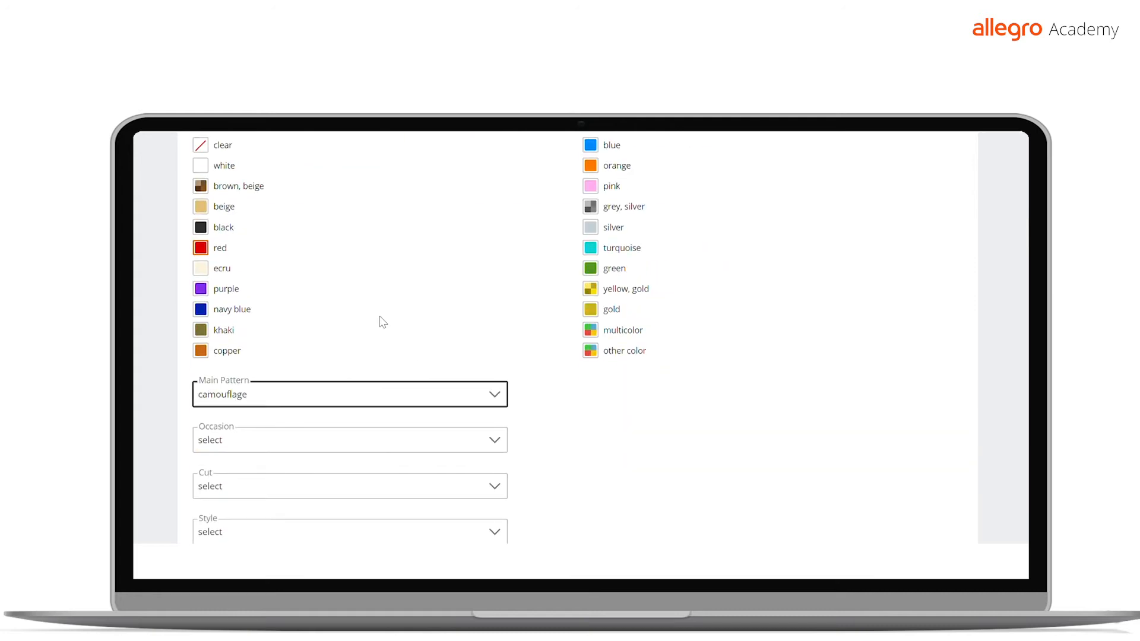
Set the occasion, cut, style and the remaining single-choice parameters to their first available options
scroll(368, 356, down, 1)
click(362, 372)
key(Down)
scroll(362, 403, down, 2)
key(Tab)
key(Down)
key(Tab)
key(Down)
key(Tab)
key(Down)
key(Tab)
key(Down)
key(Tab)
key(Down)
scroll(345, 365, down, 2)
key(Tab)
key(Down)
key(Tab)
key(Down)
Tick two of the multiple-choice product parameters, including ripped
scroll(352, 284, down, 3)
click(198, 285)
click(199, 388)
Add three item photos and move the watch photo to first place as the thumbnail
scroll(374, 385, down, 5)
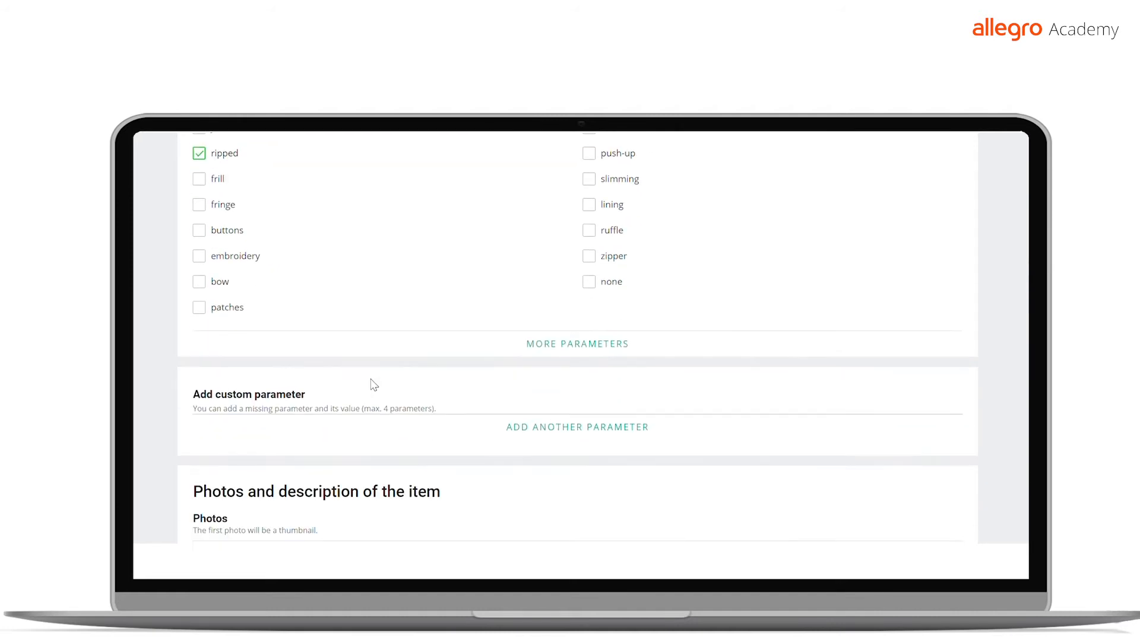
scroll(413, 339, down, 2)
click(245, 331)
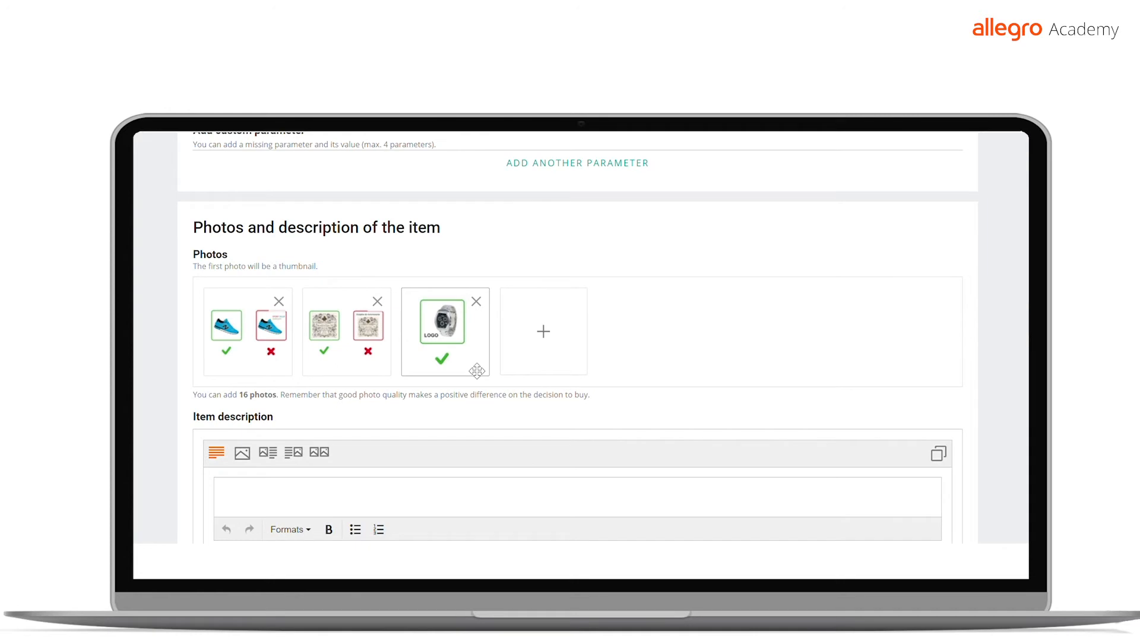
drag(476, 371, 224, 323)
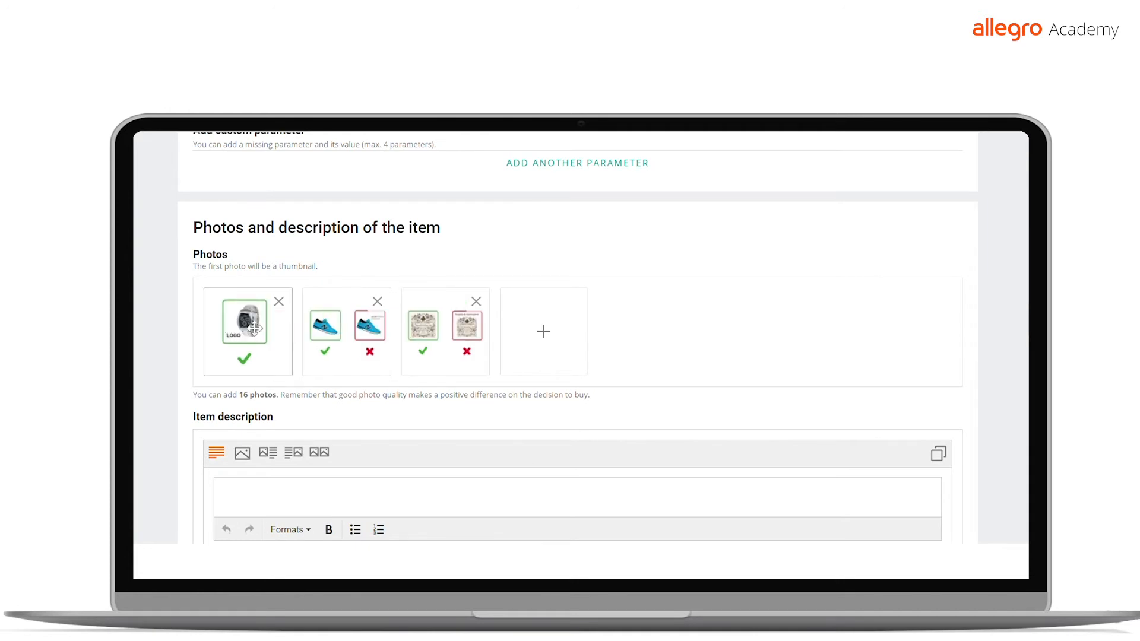
Enter "test description" as the first line of the item description
scroll(413, 347, down, 1)
scroll(409, 349, down, 2)
text(tes)
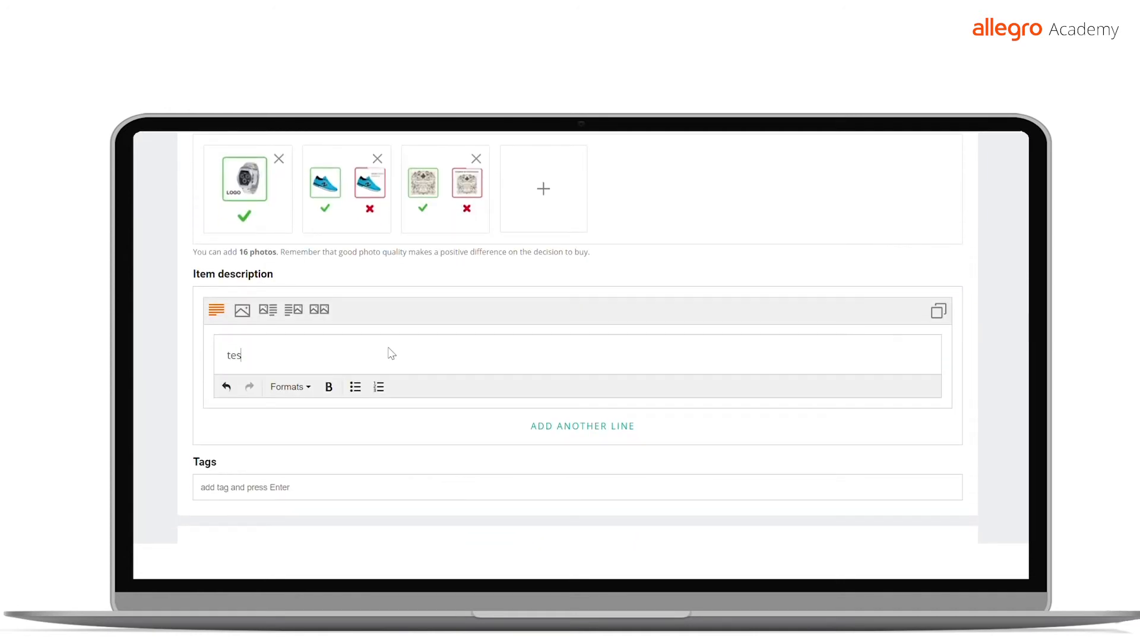
text(t description)
Add another description line with a photo-and-text layout and insert the watch photo into it
click(583, 426)
scroll(331, 371, down, 1)
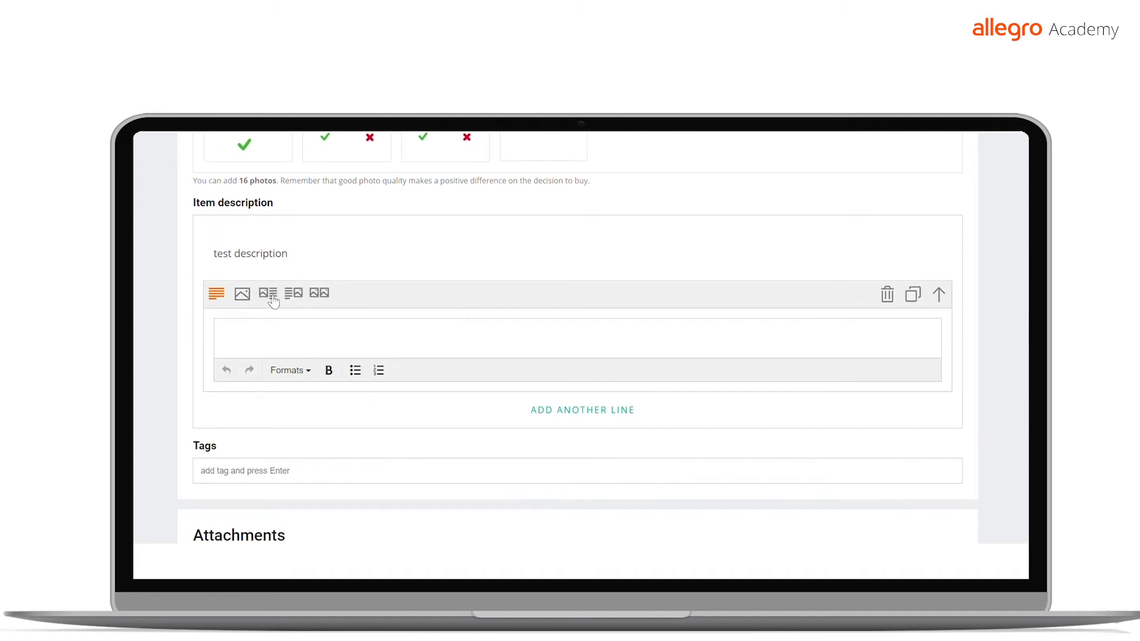
click(267, 293)
click(389, 385)
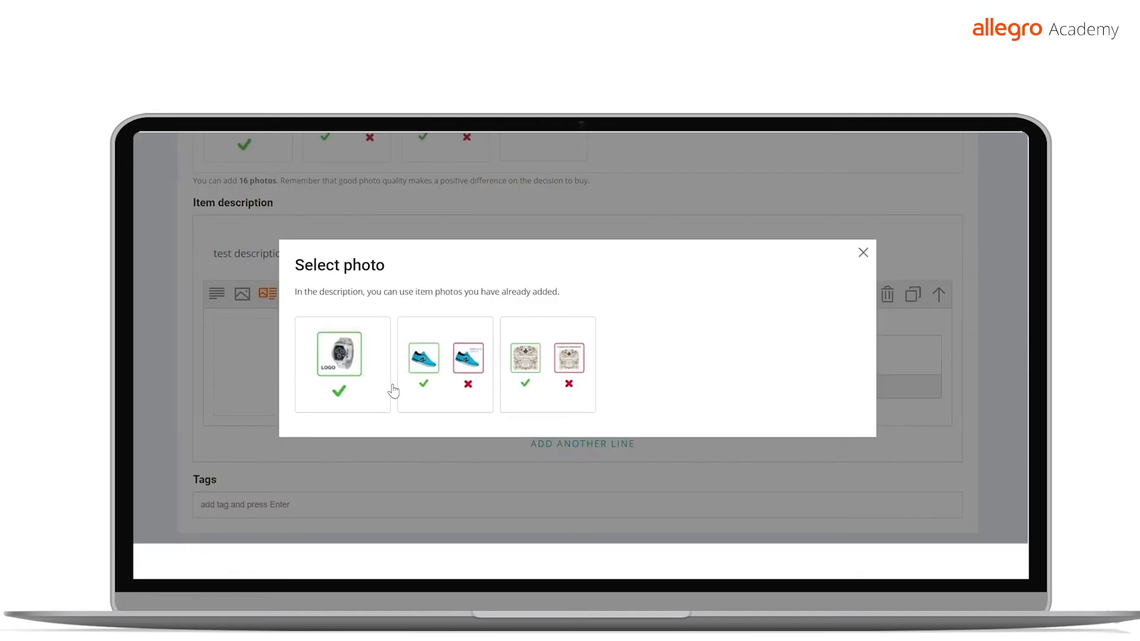
click(365, 356)
Enter "test line 2" as the text beside the watch photo in the description
text(tes)
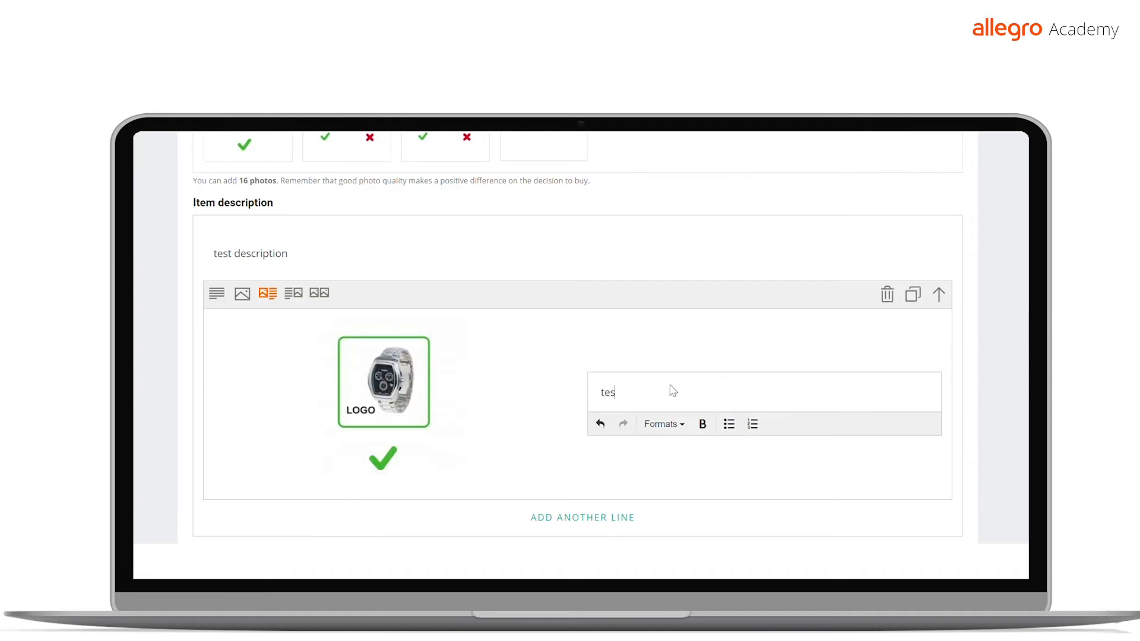
text(t line 2)
scroll(676, 395, down, 3)
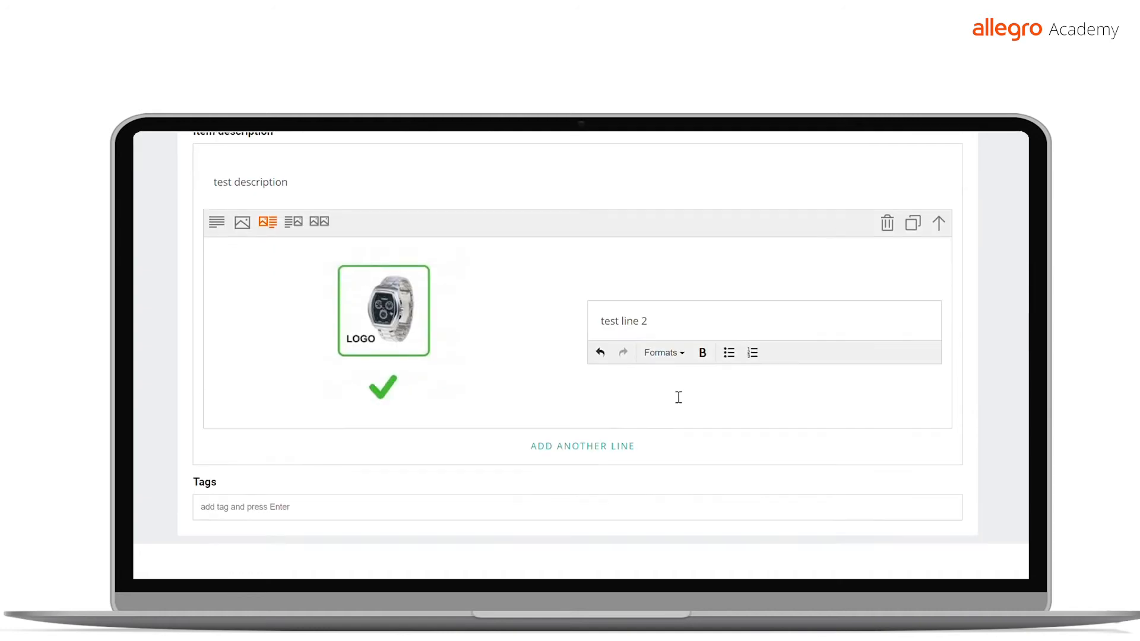
click(653, 337)
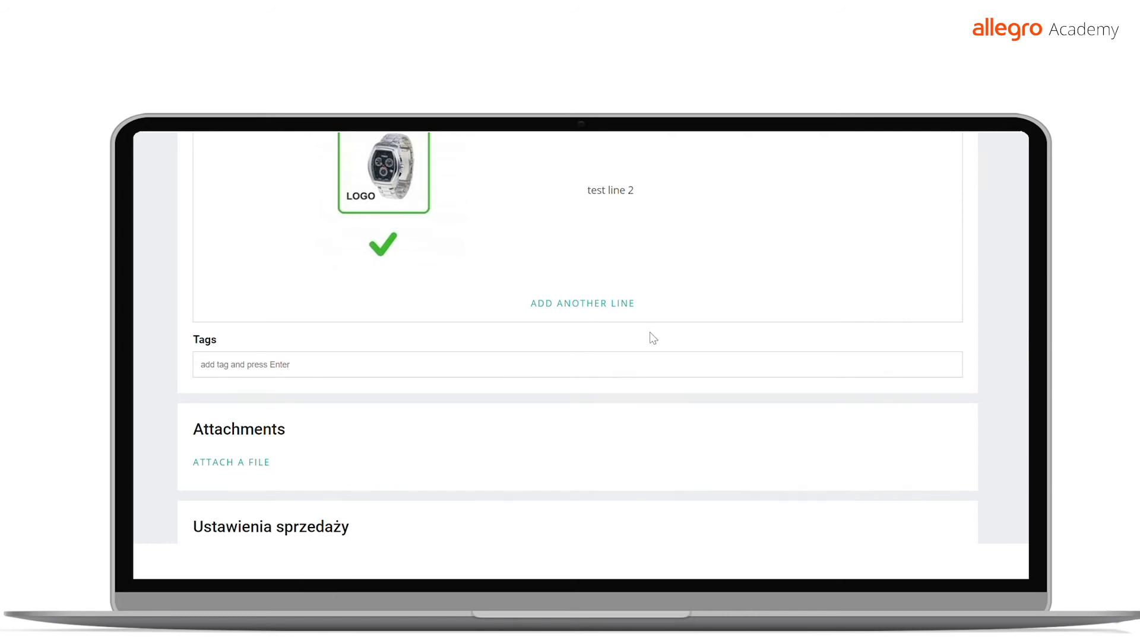
Keep the no invoices option and set the price to 4000 PLN and the quantity to 1
scroll(649, 333, down, 2)
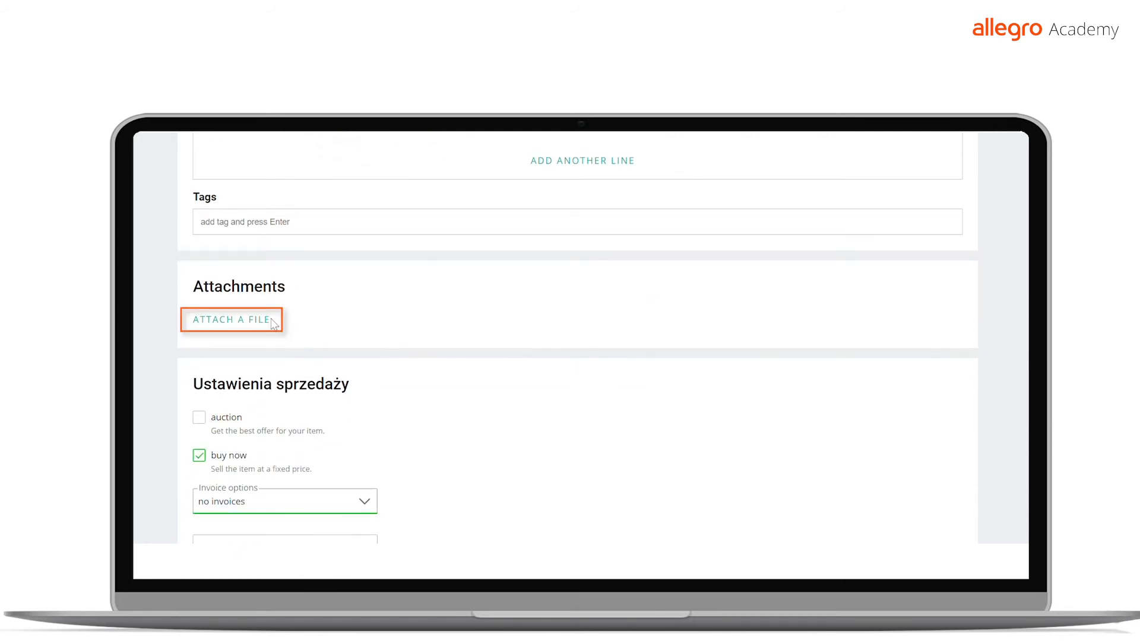
scroll(273, 324, down, 2)
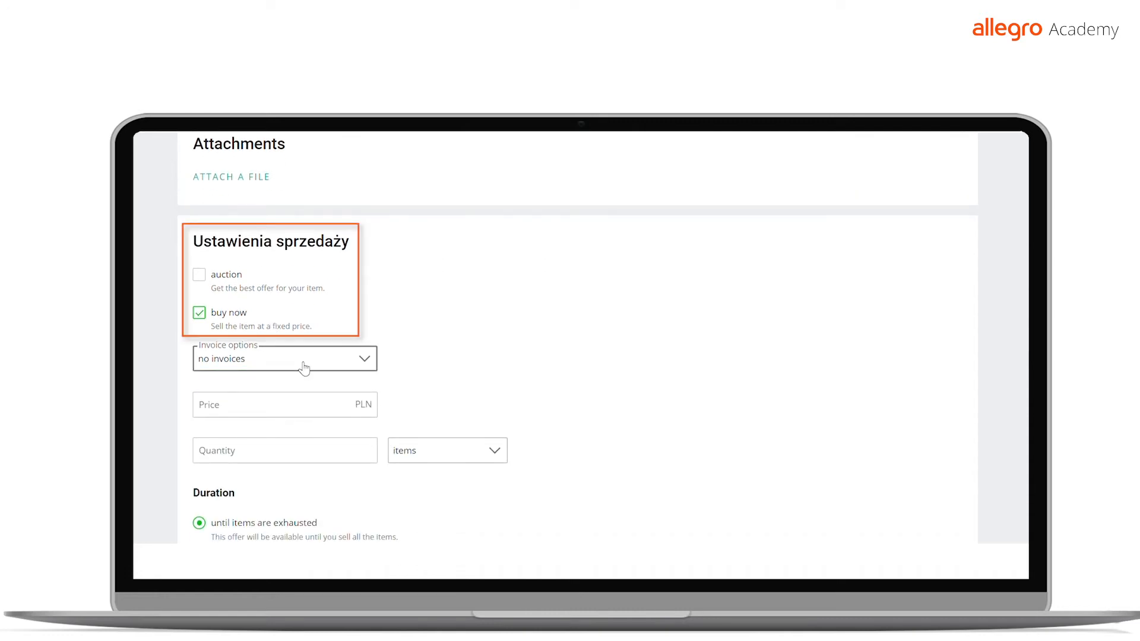
click(304, 368)
click(304, 404)
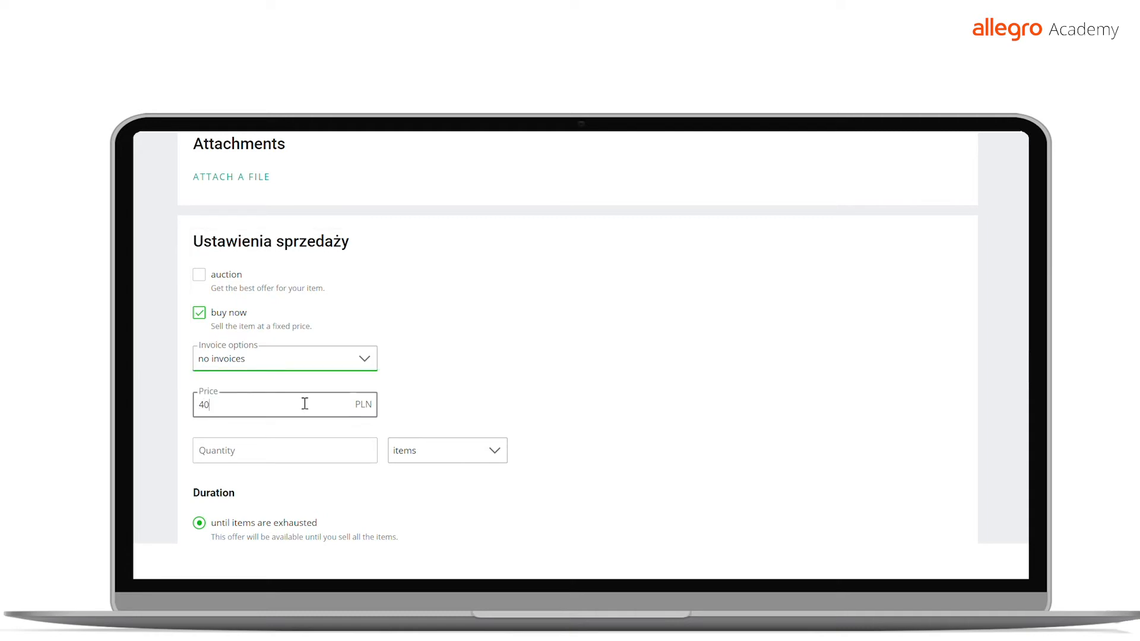
click(297, 449)
text(1)
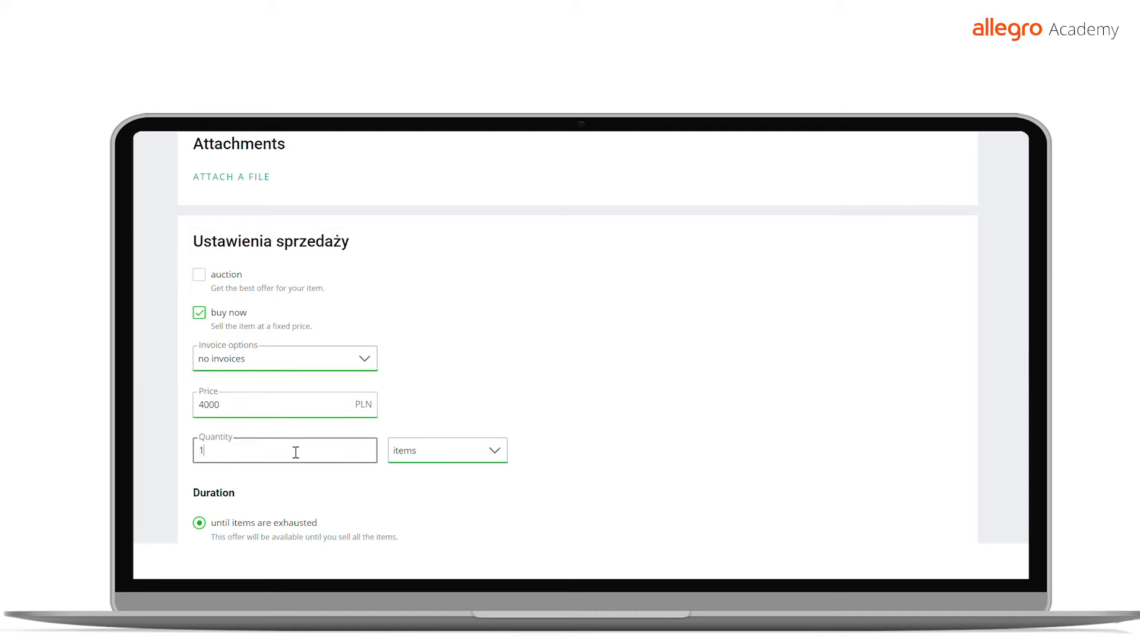
click(521, 403)
Choose the "delivery test1" shipping price list and set the dispatch time to 7 days
scroll(521, 402, down, 4)
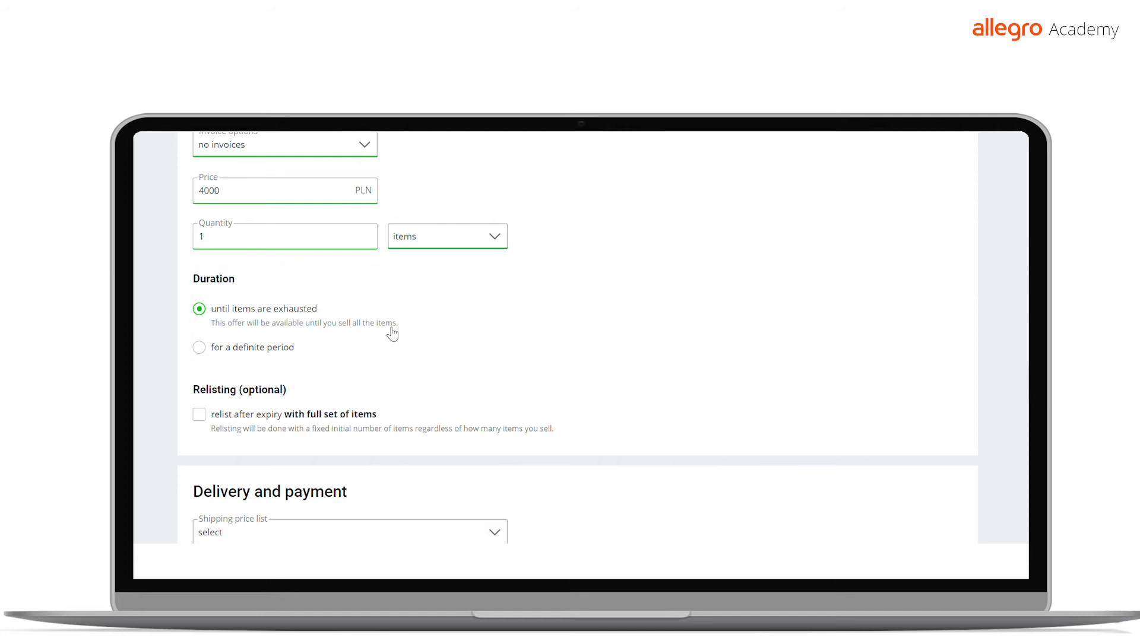
scroll(392, 334, down, 2)
scroll(390, 334, down, 1)
click(376, 321)
click(357, 371)
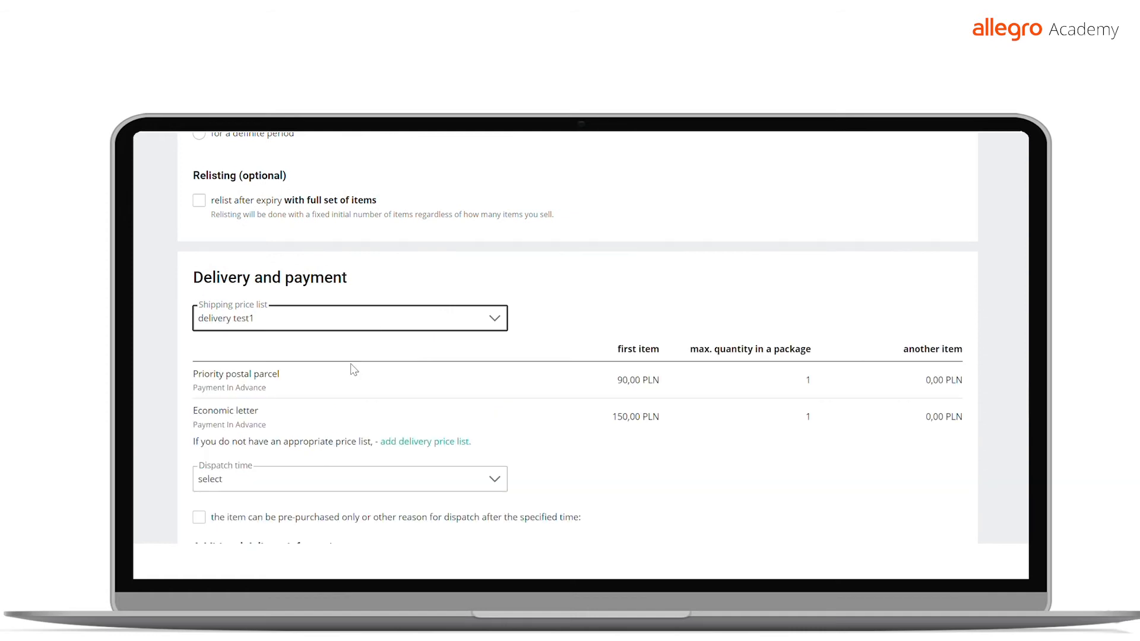
scroll(356, 371, down, 2)
click(332, 232)
Check the dispatch location's country, province, postal code and city, and close the details without changing them
scroll(436, 354, down, 2)
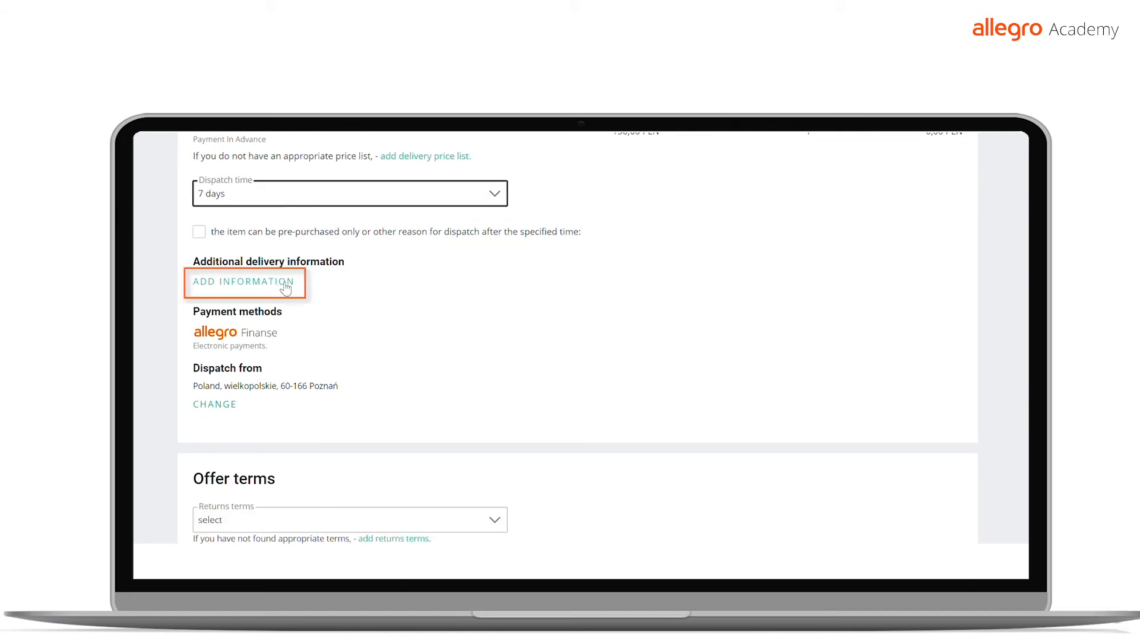
scroll(383, 313, down, 1)
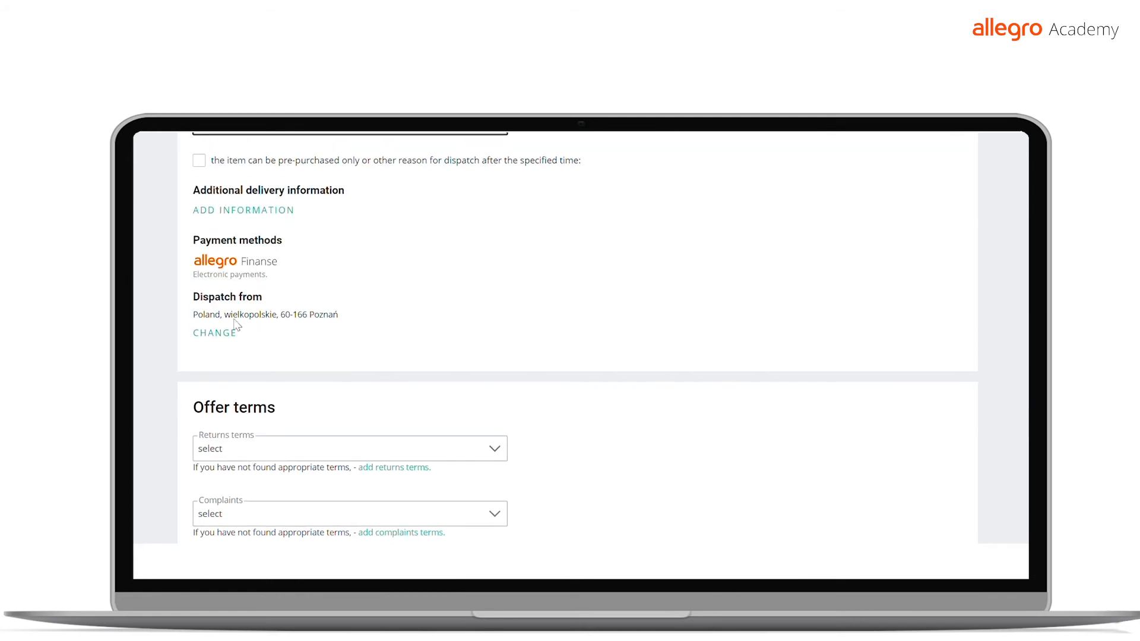
click(225, 335)
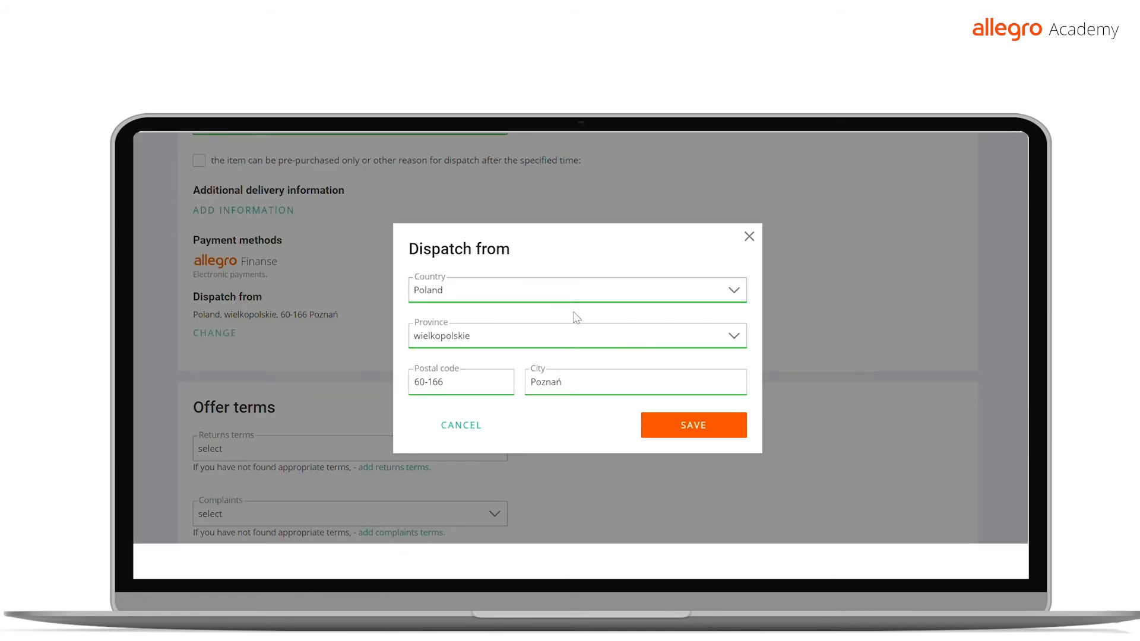
click(465, 426)
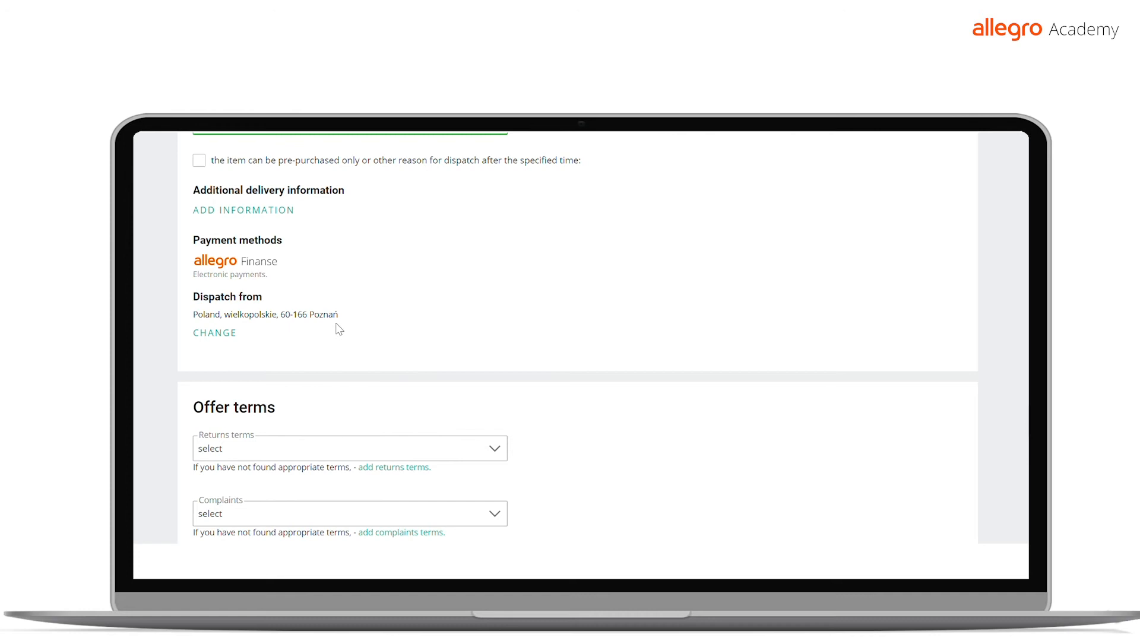
Set the returns terms to "Name 2" and the complaints terms to "name 2" for the offer
scroll(409, 320, down, 2)
click(453, 310)
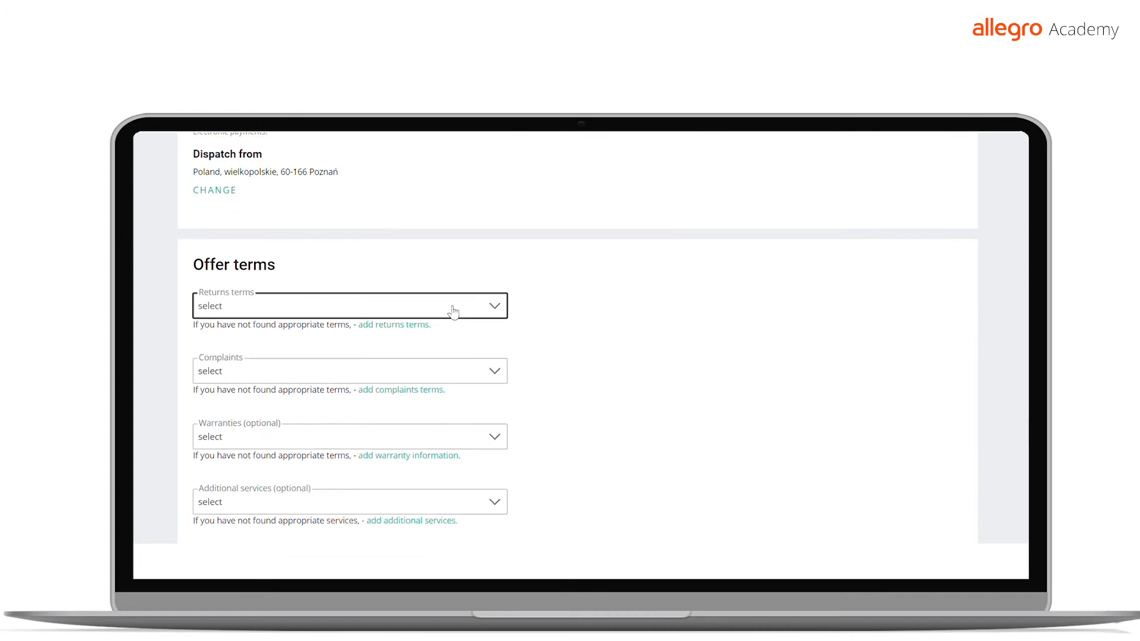
click(321, 350)
scroll(325, 355, down, 1)
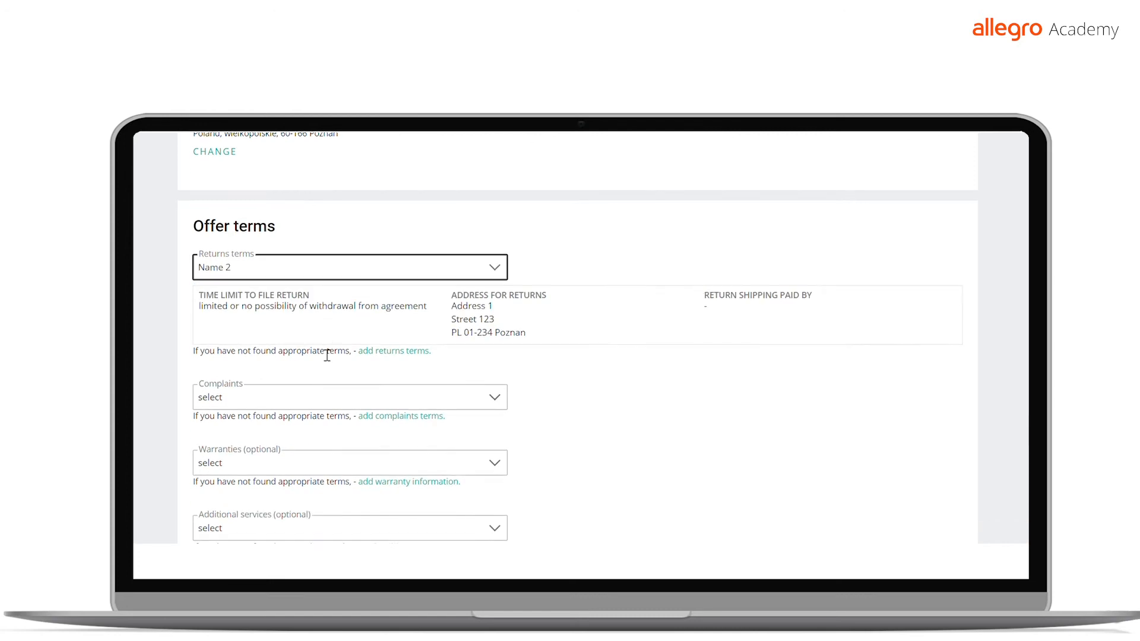
click(319, 363)
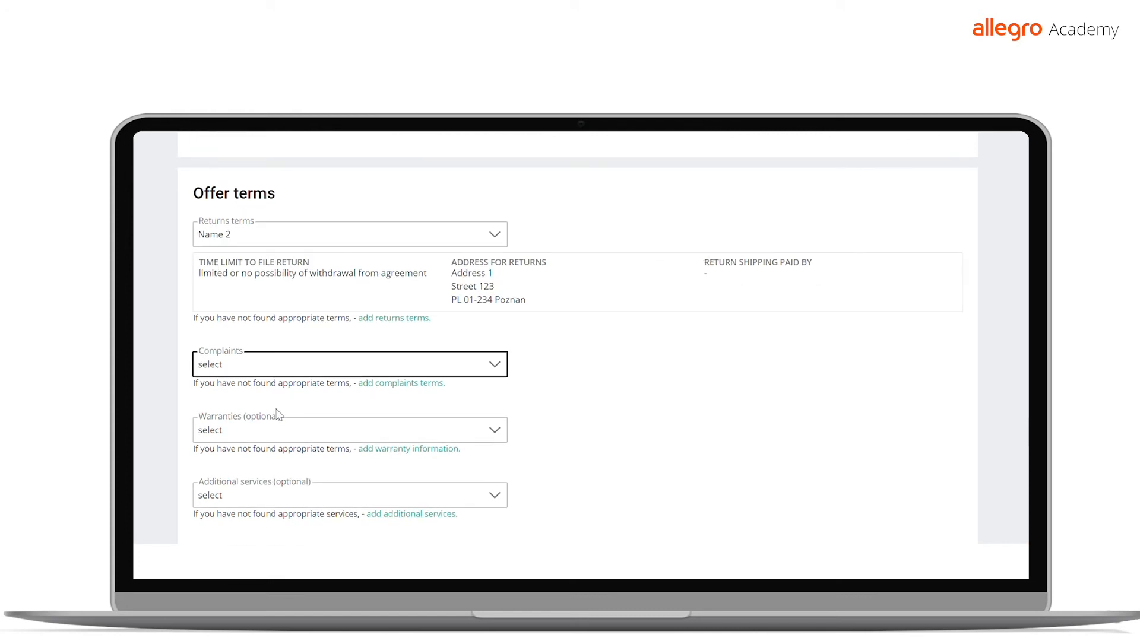
click(280, 415)
Choose "test3" as the offer's warranty and "nazwa" as its additional services
scroll(370, 350, down, 2)
click(338, 354)
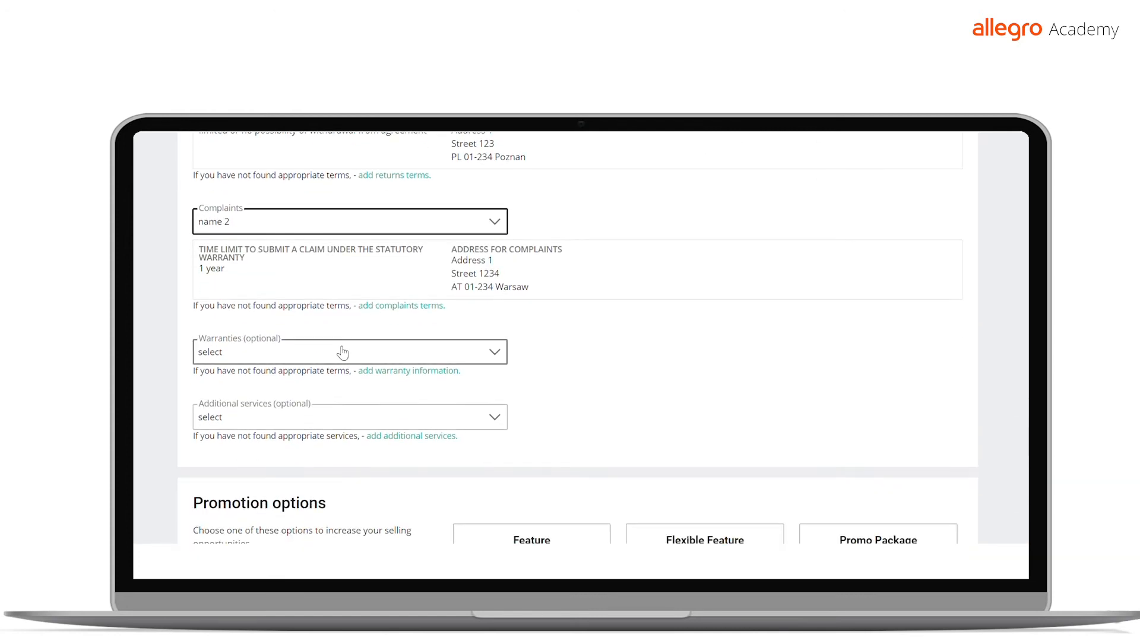
click(287, 405)
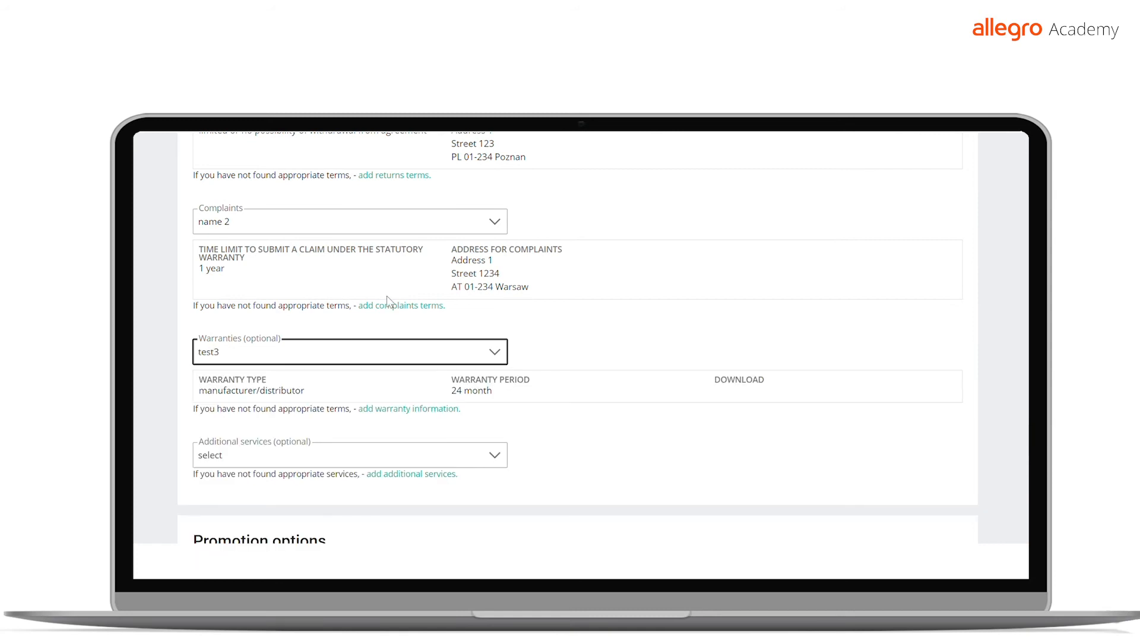
scroll(387, 295, down, 1)
click(327, 389)
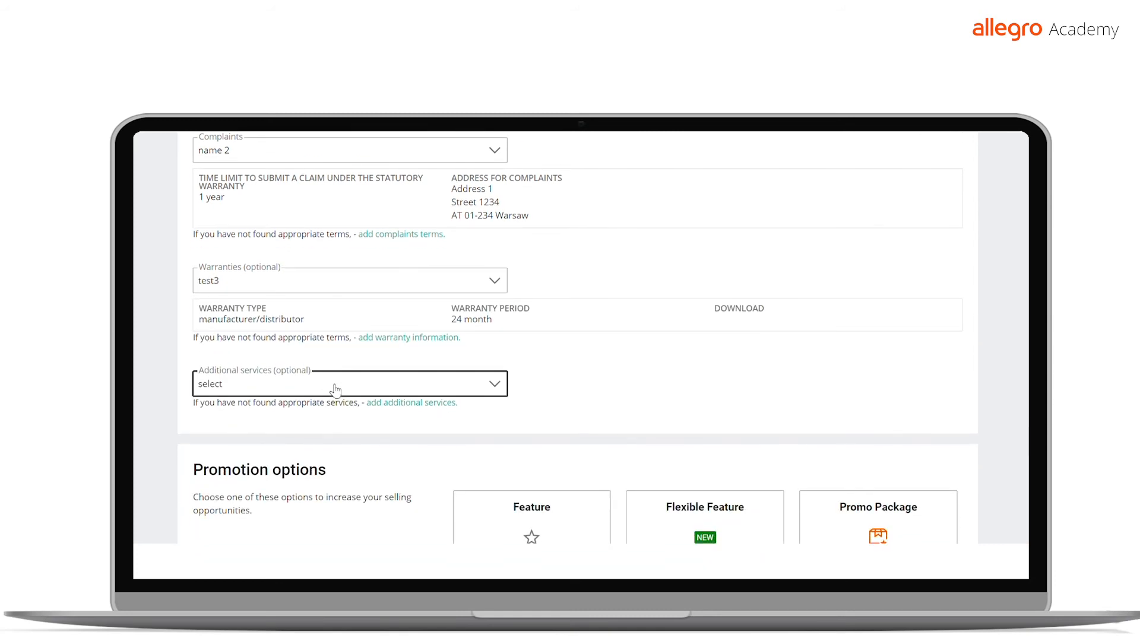
click(312, 435)
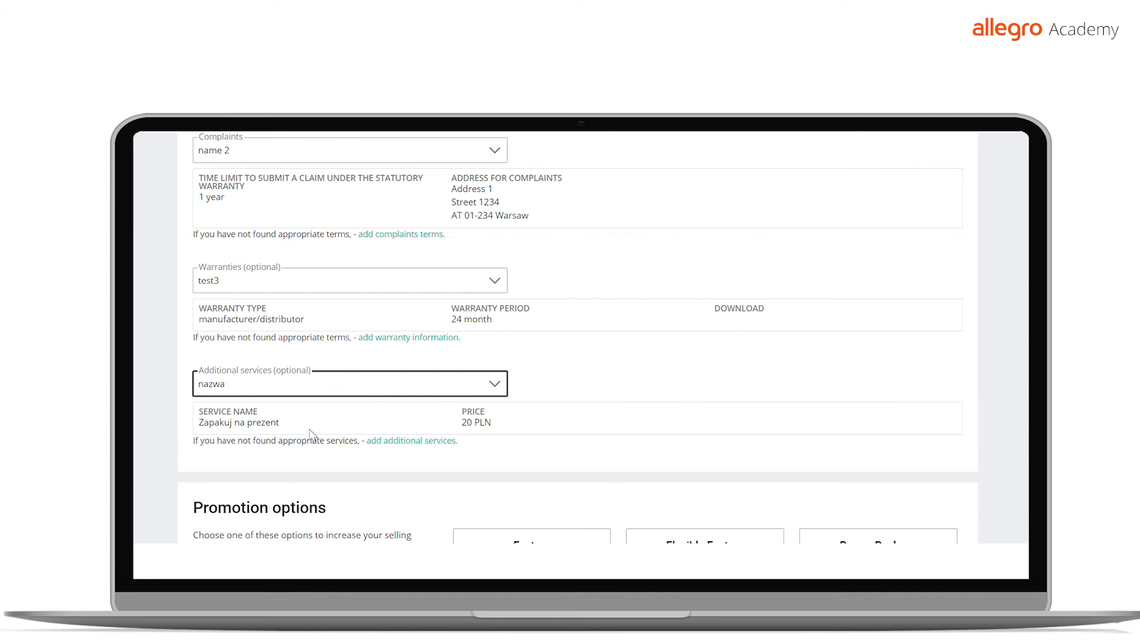
Review the promotion options, category page promotion, listing options, product creation setting and fee summary of the offer
scroll(407, 390, down, 1)
scroll(408, 389, down, 3)
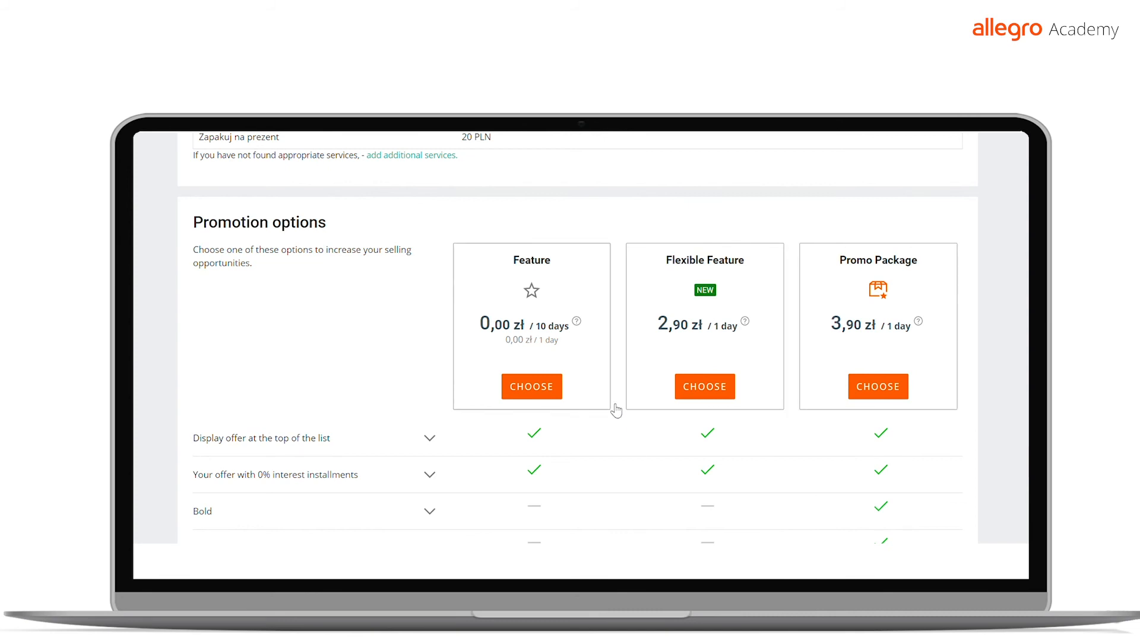
scroll(614, 407, down, 3)
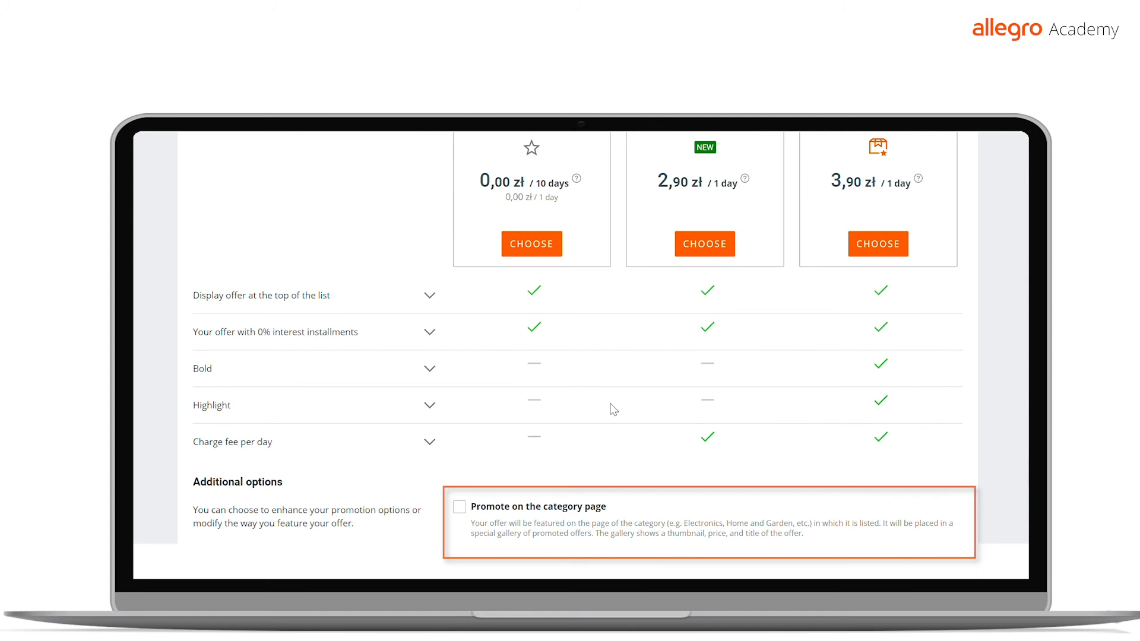
scroll(613, 409, down, 3)
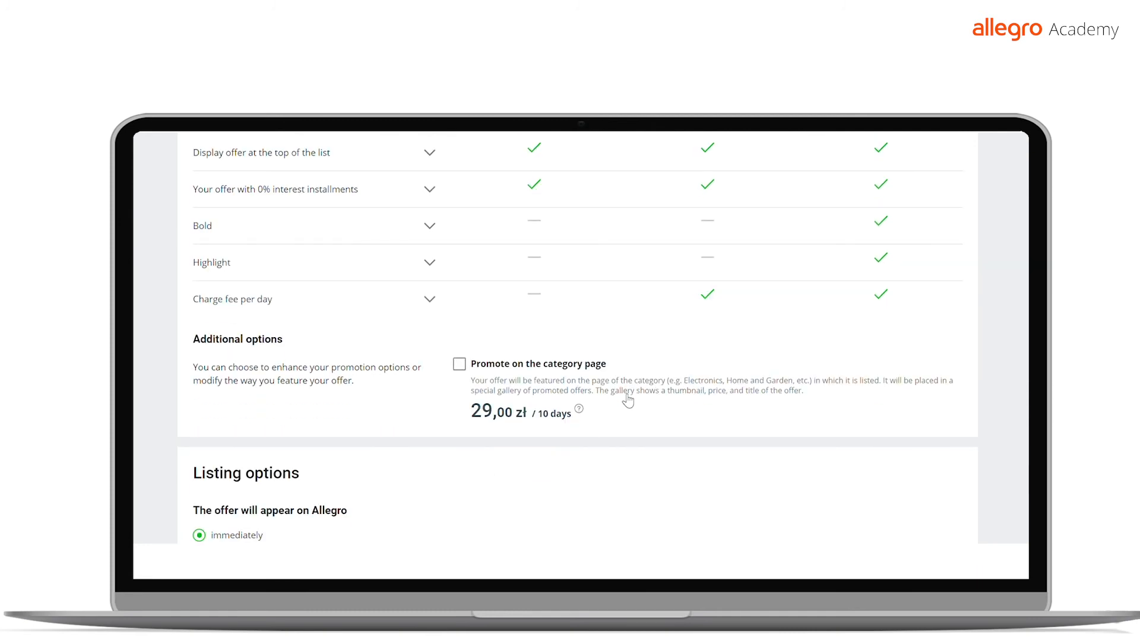
scroll(627, 401, down, 6)
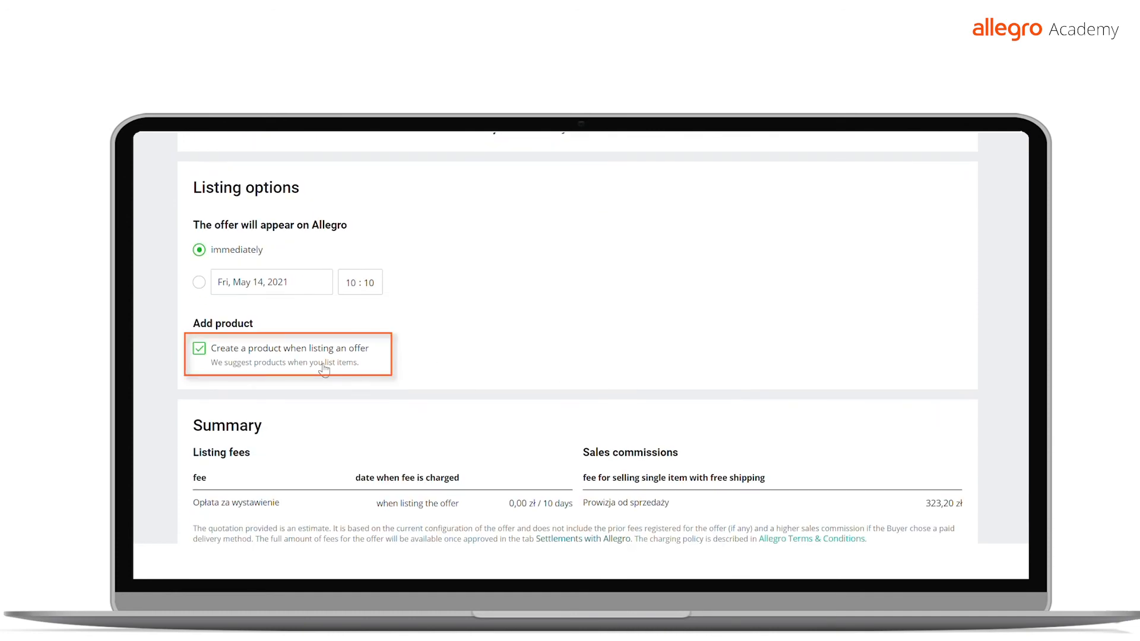
scroll(374, 298, down, 3)
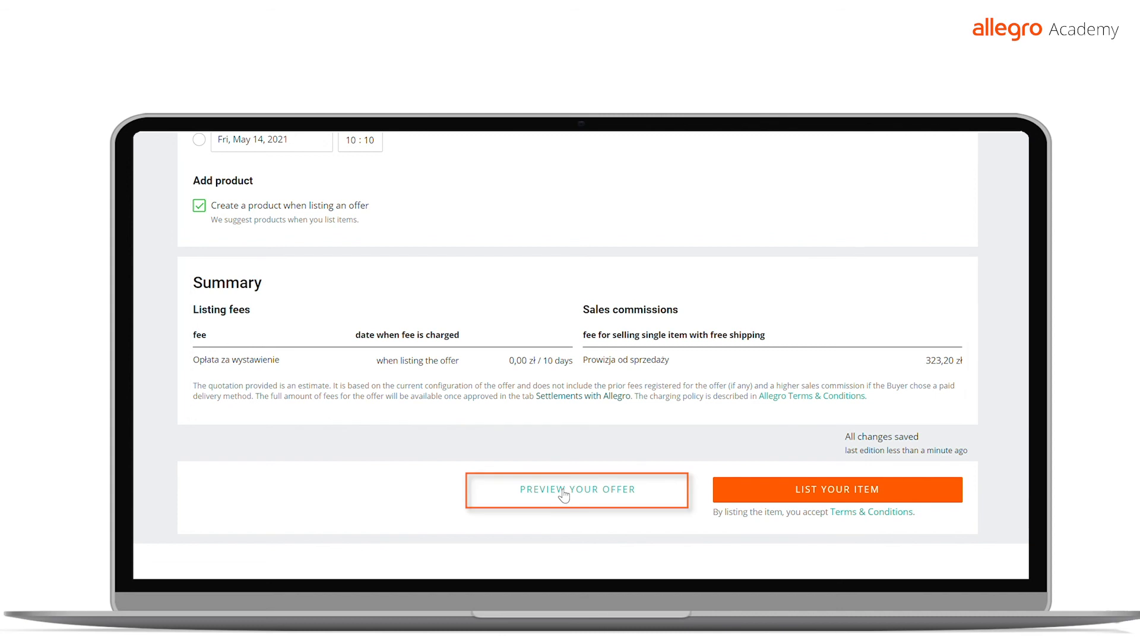
Preview the offer, look through its contents and parameters, and list the item
click(561, 488)
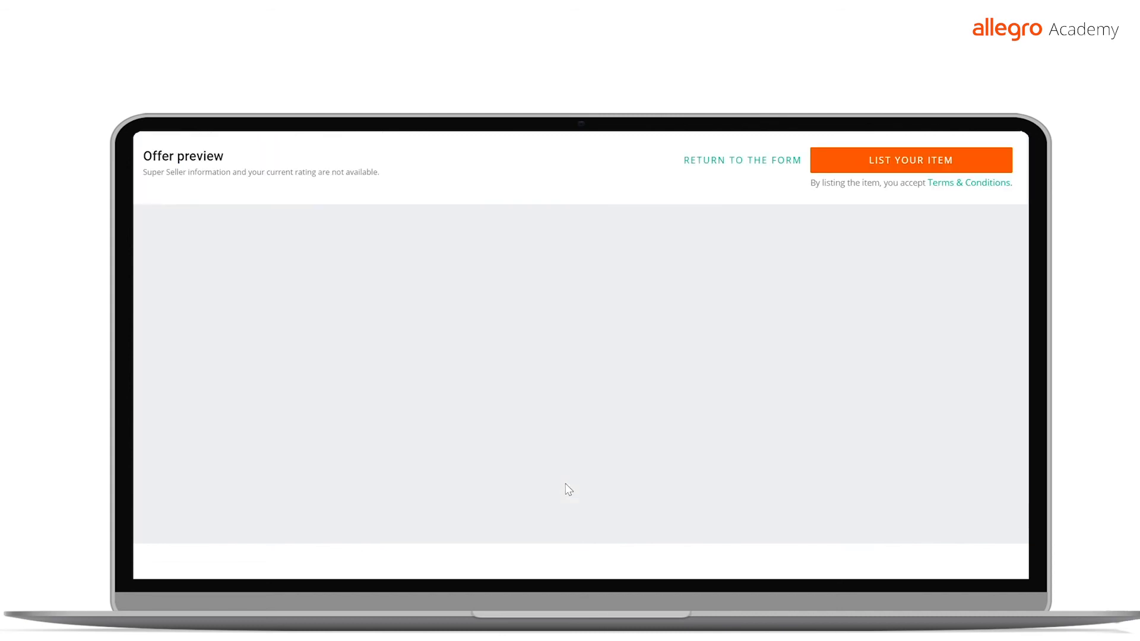
scroll(582, 326, down, 1)
scroll(740, 287, up, 1)
scroll(812, 229, down, 5)
scroll(813, 229, down, 1)
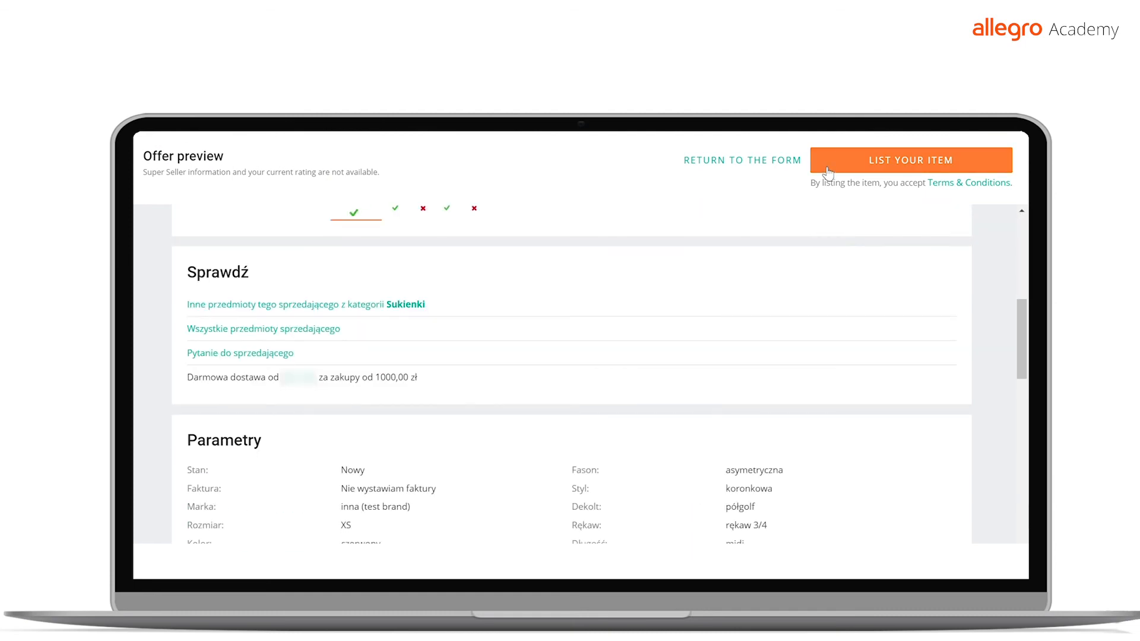
click(828, 172)
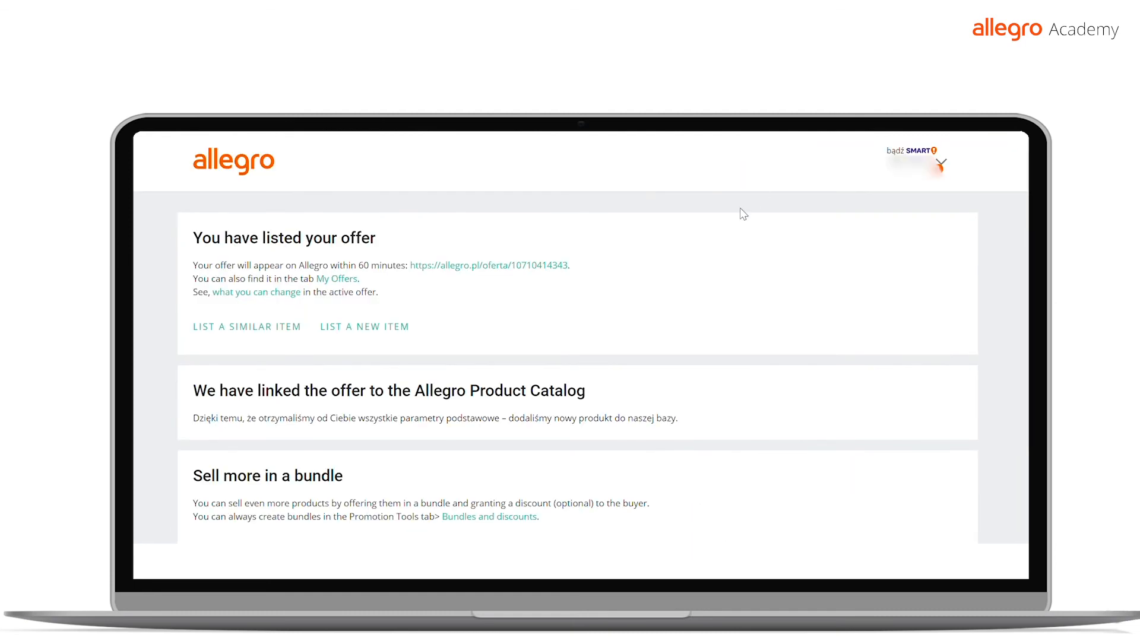
Read the listing confirmation page, including the section about the Allegro Product Catalog
scroll(729, 294, down, 1)
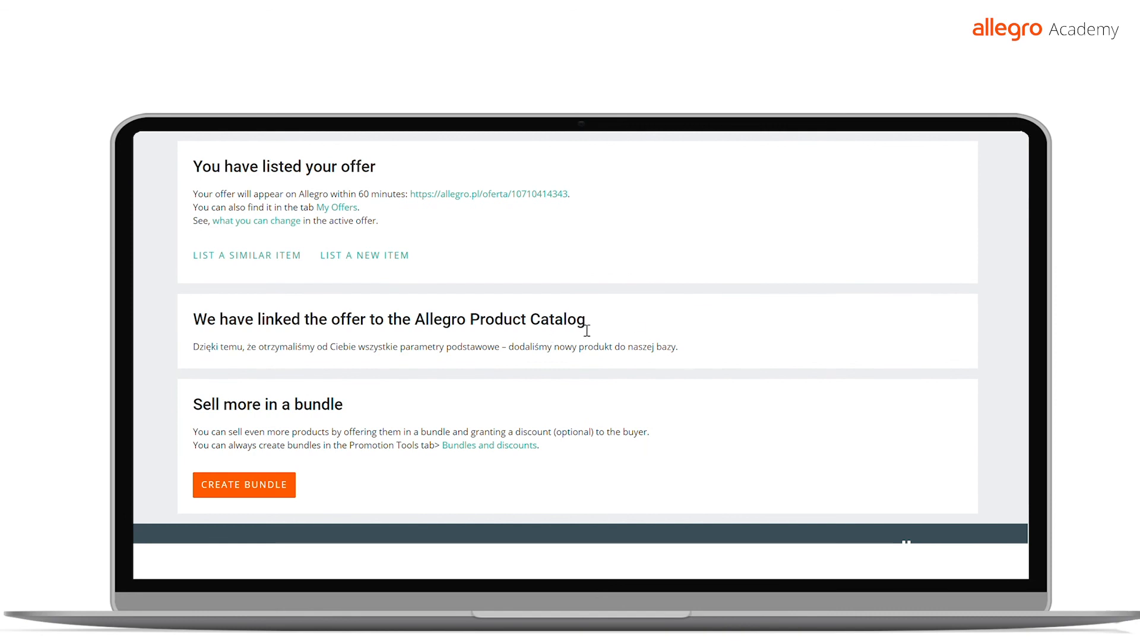
drag(593, 326, 203, 321)
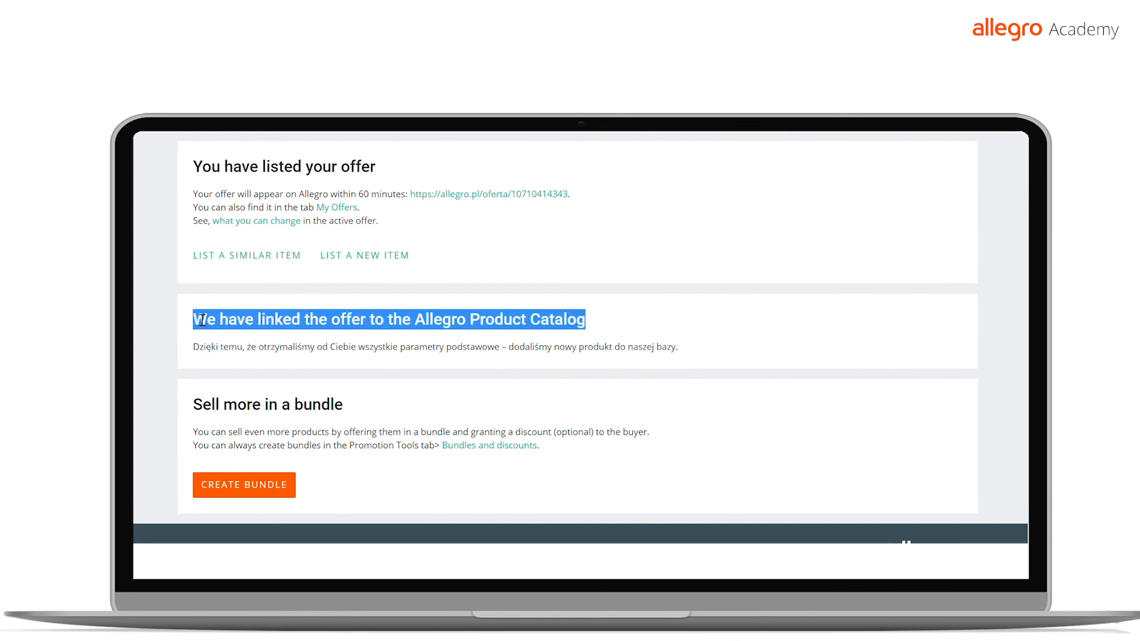
click(639, 330)
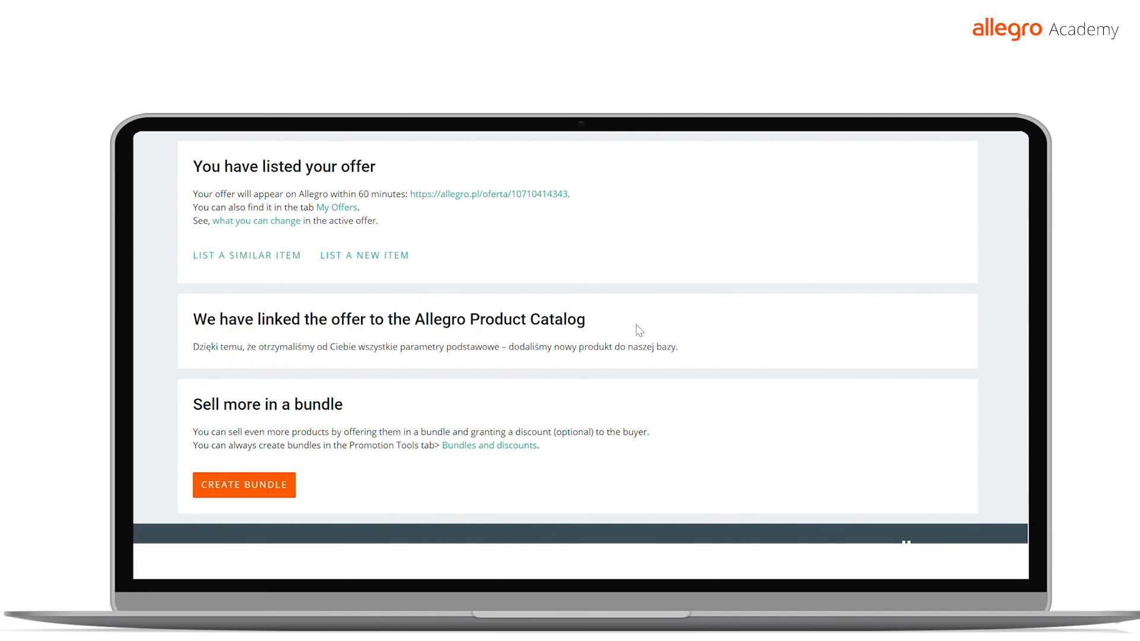